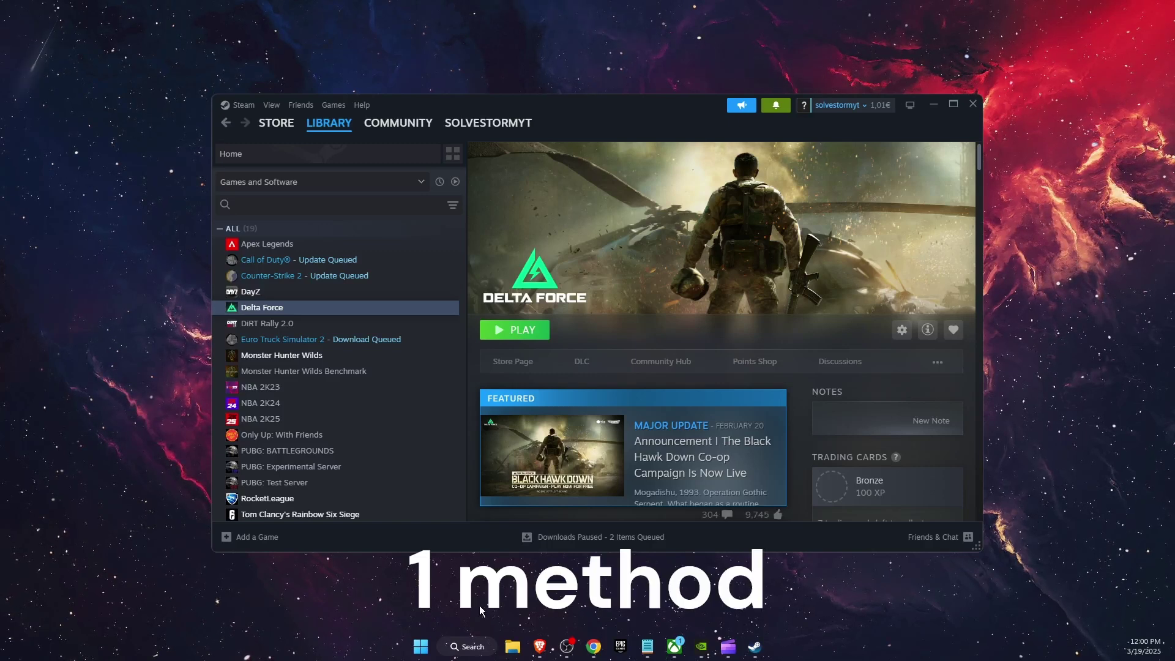
- Open Task Manager, inspect the Xbox process without ending it, and close Task Manager
right_click(414, 652)
click(421, 491)
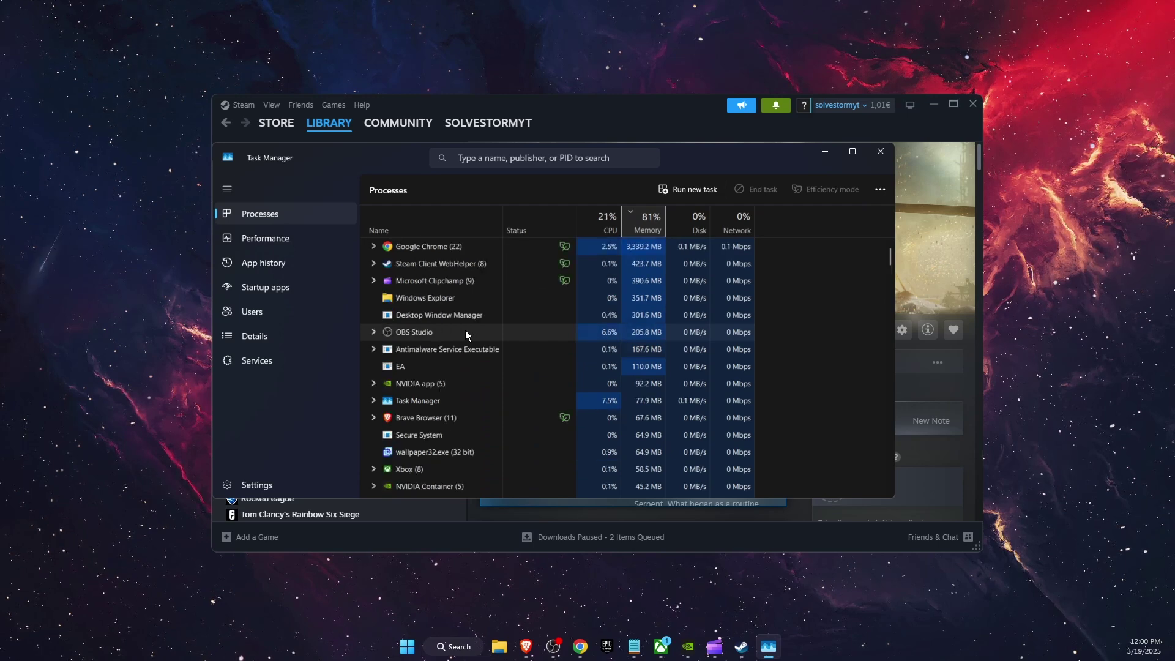
right_click(422, 470)
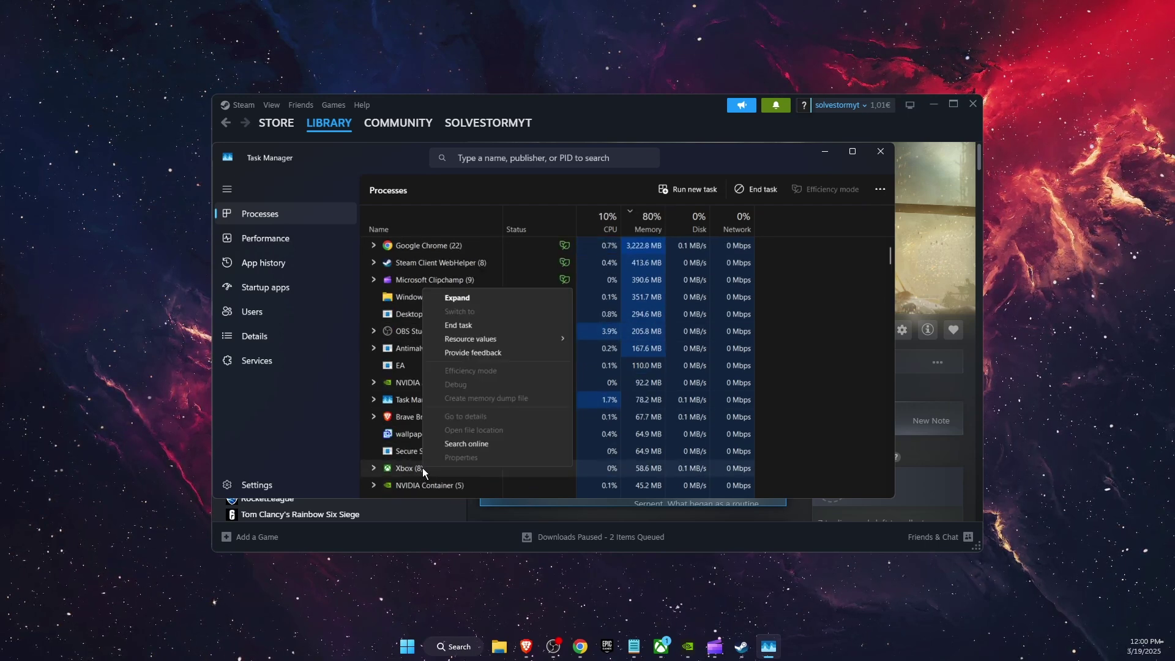
click(305, 465)
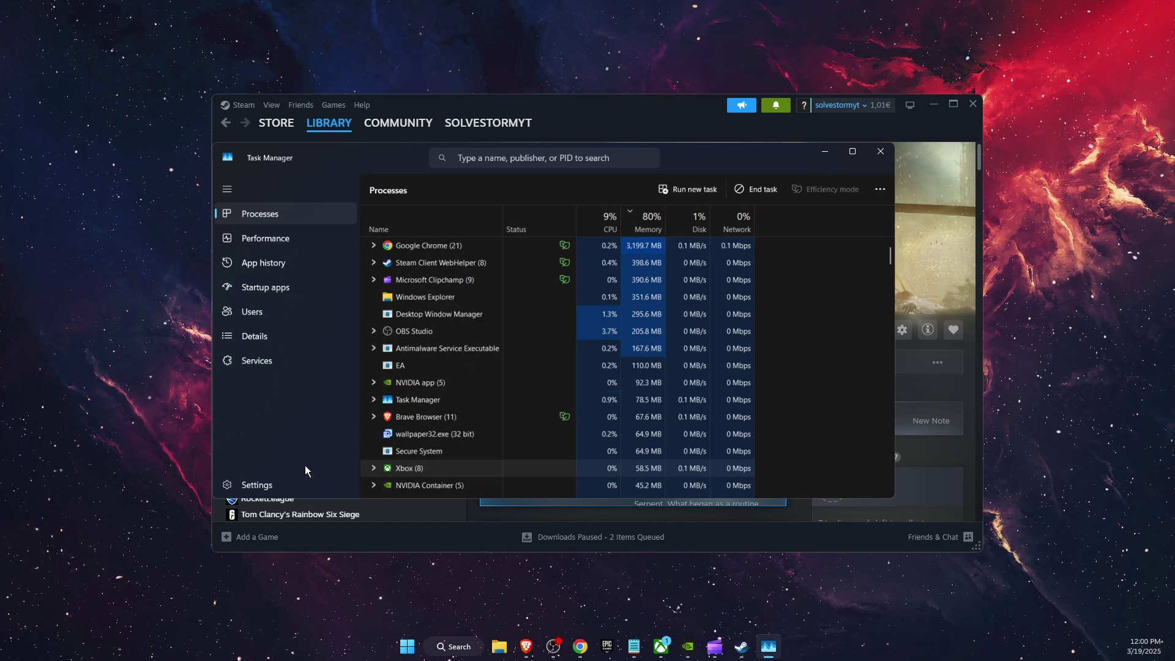
click(881, 152)
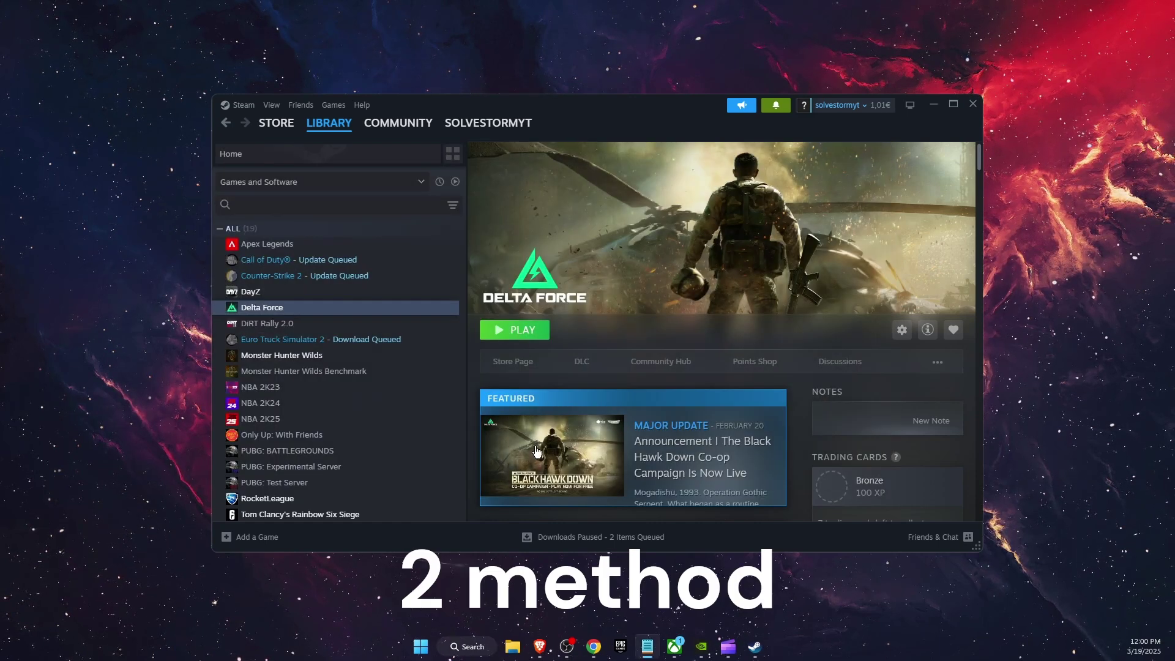
- Search 'check for updates' to review Windows Update, then bring up the NVIDIA app's Drivers page
click(472, 640)
text(check for updates)
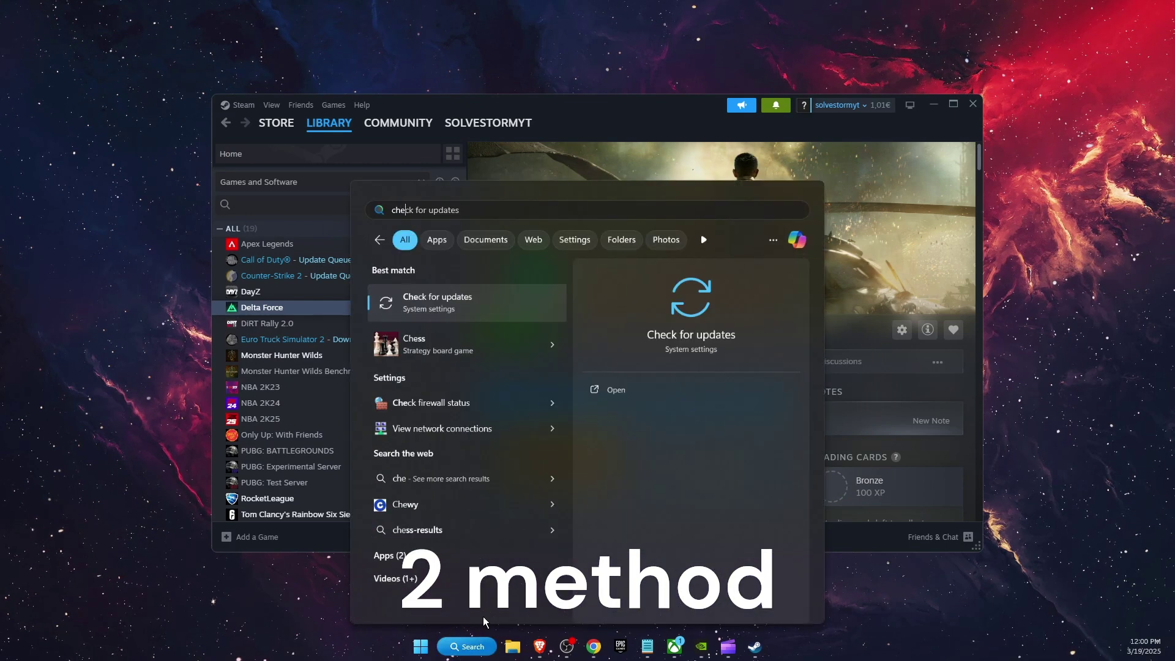
key(Return)
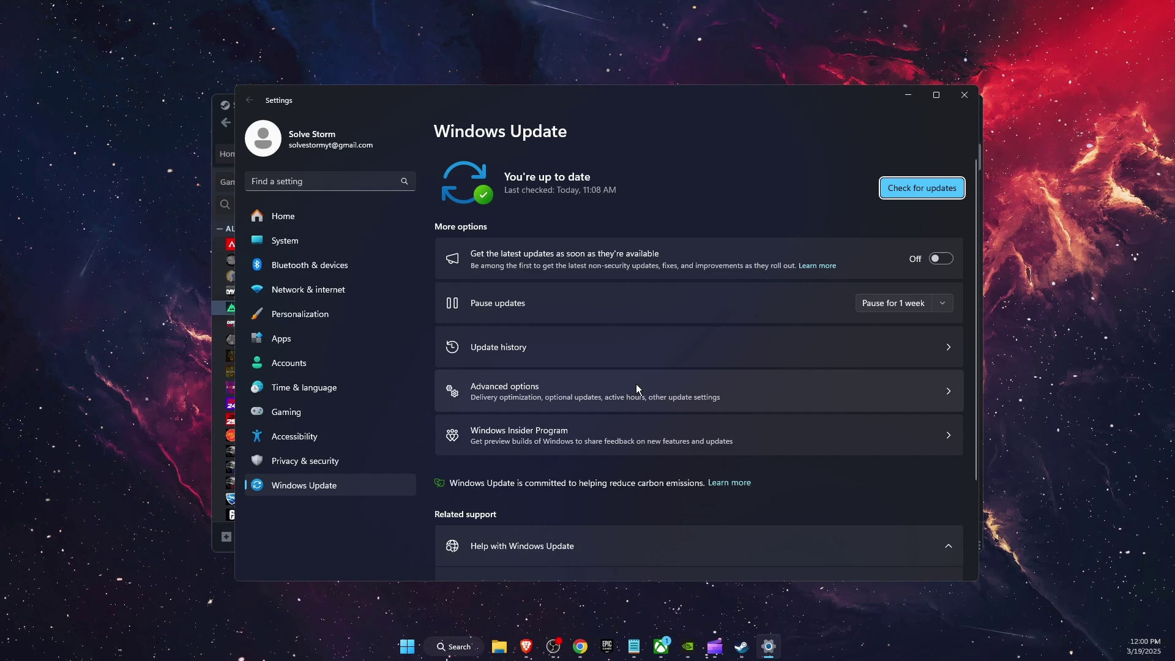
click(688, 646)
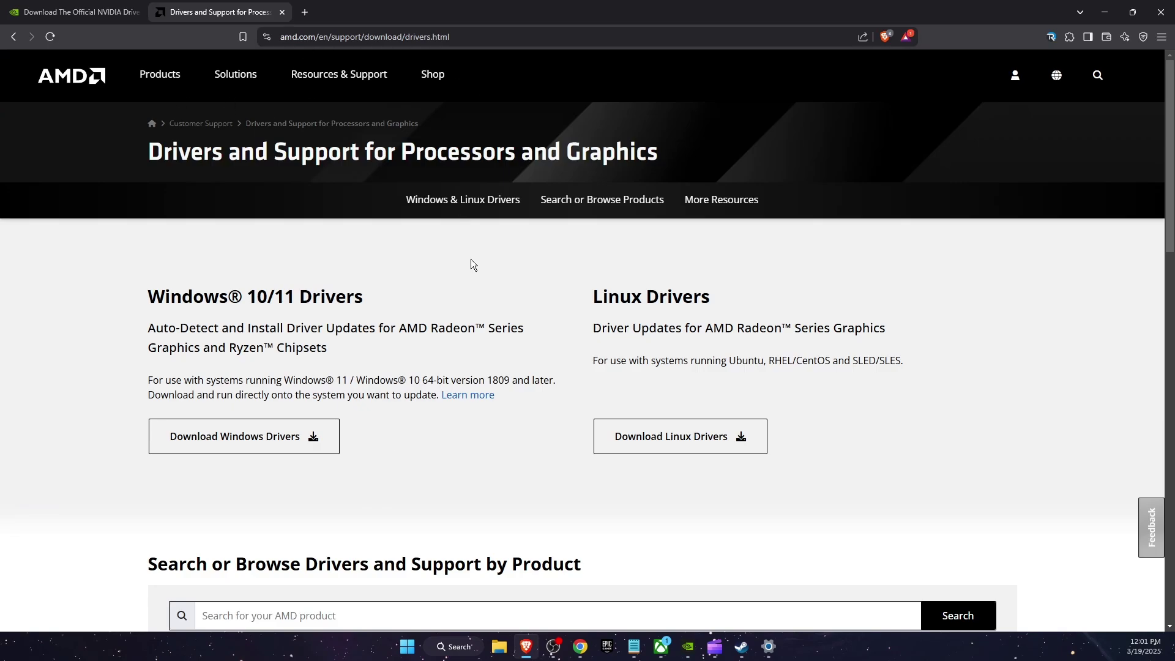
- View the NVIDIA drivers web page, minimize the browser, and close the NVIDIA app and Windows Settings
click(114, 14)
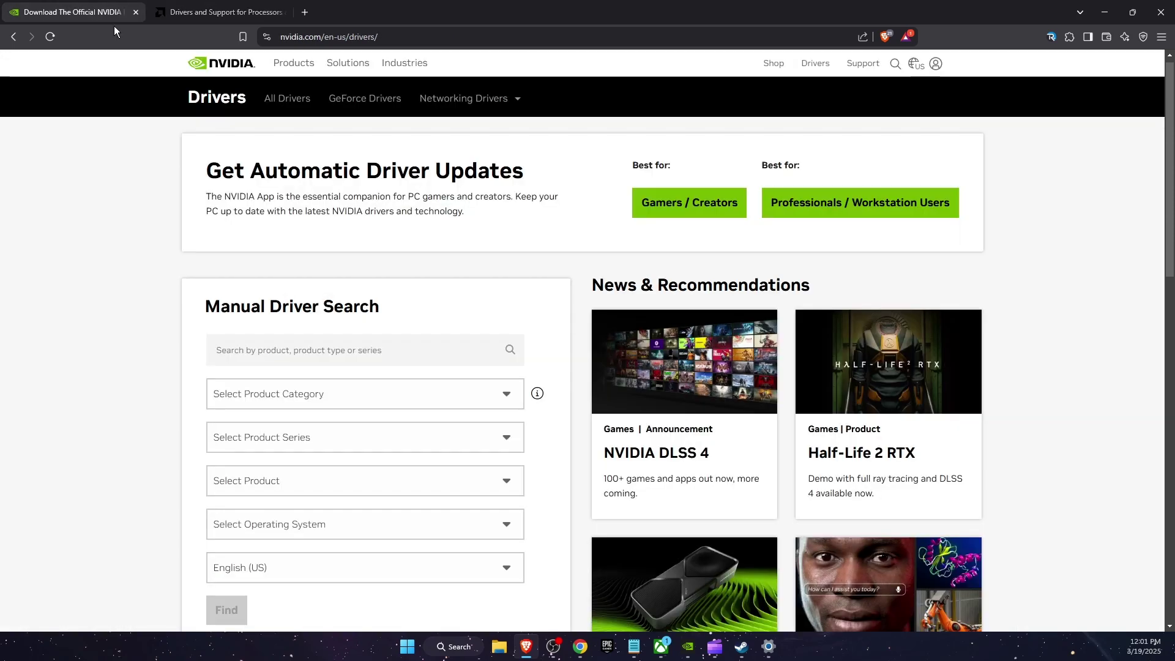
click(1104, 11)
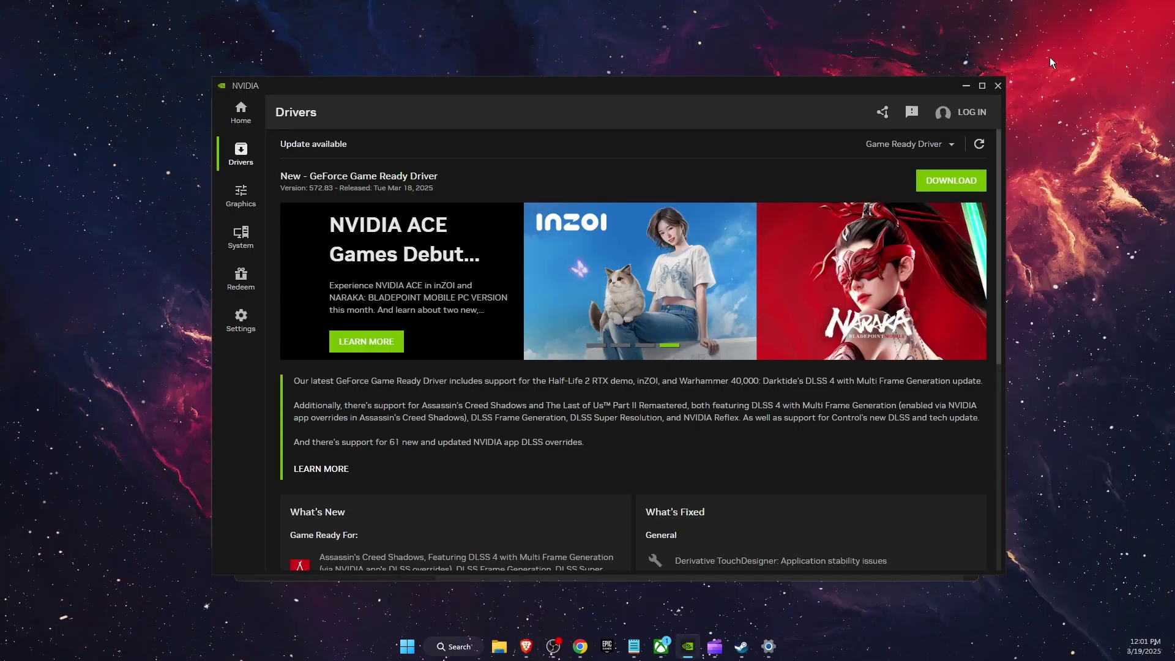
click(581, 508)
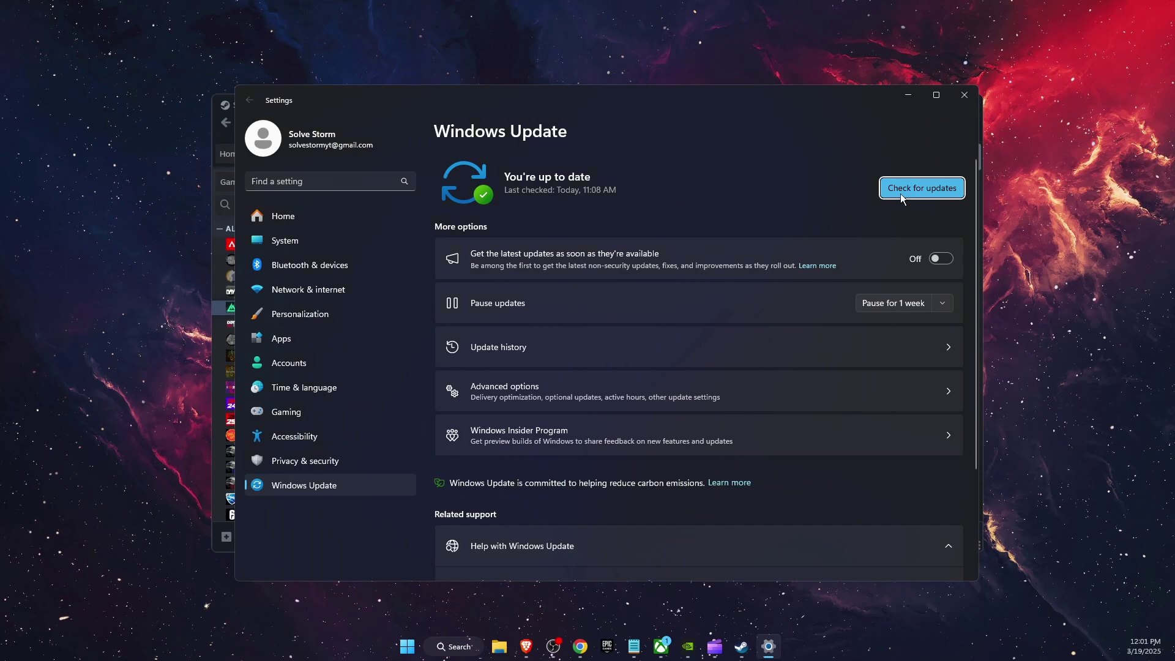
click(965, 94)
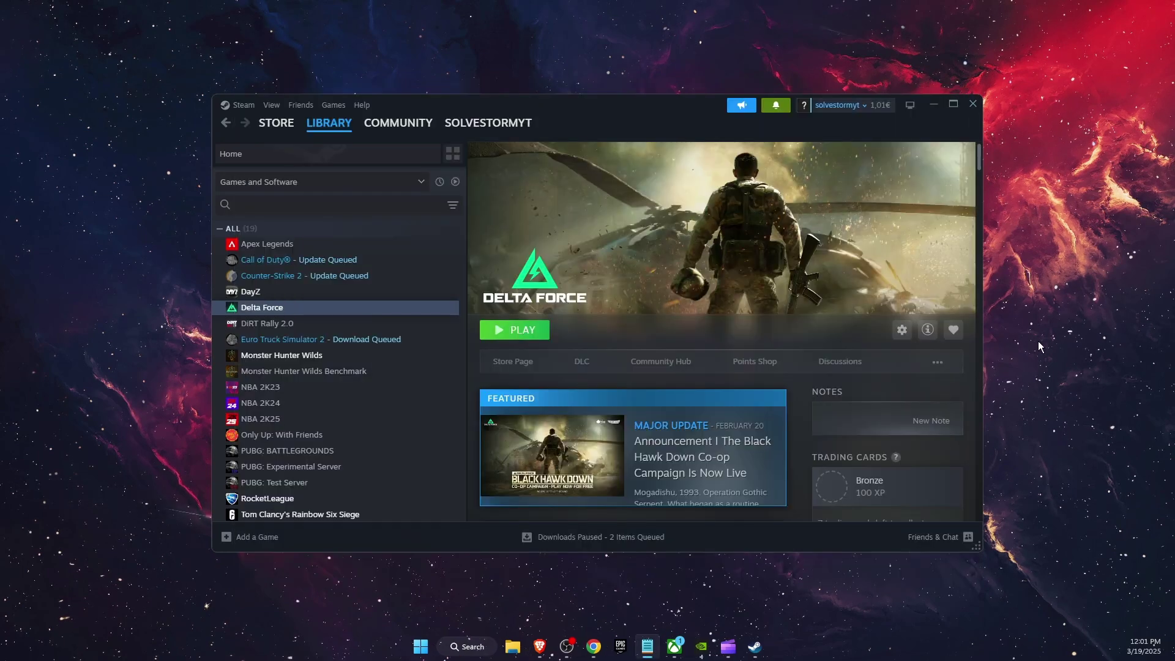
click(469, 647)
text(services)
key(Return)
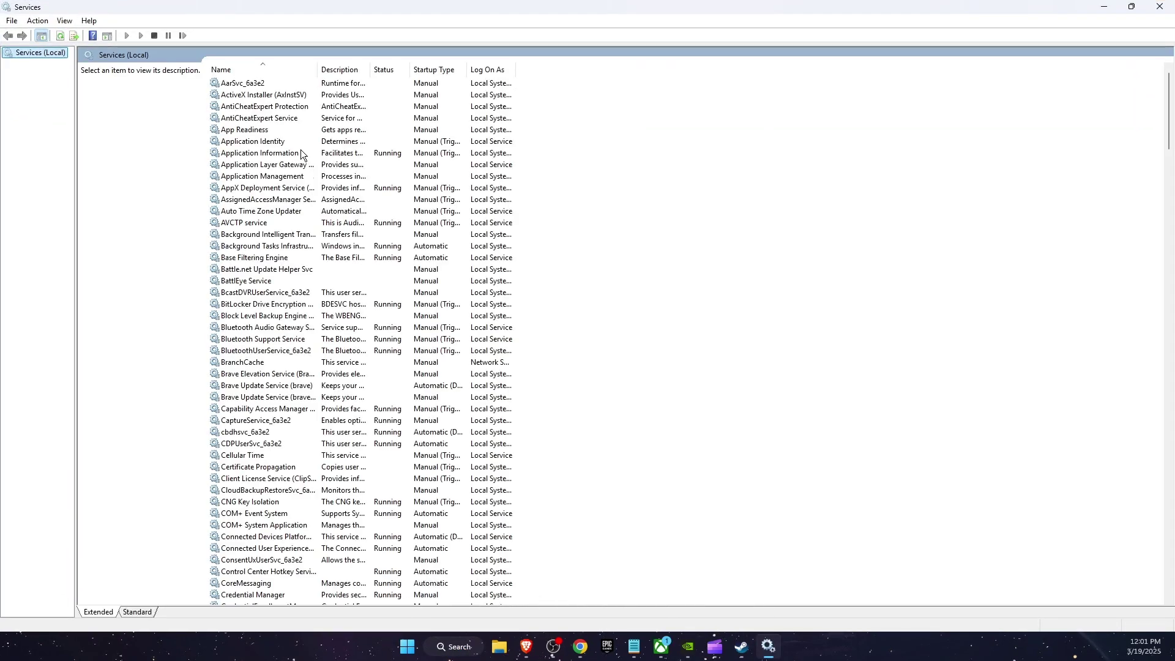
click(269, 120)
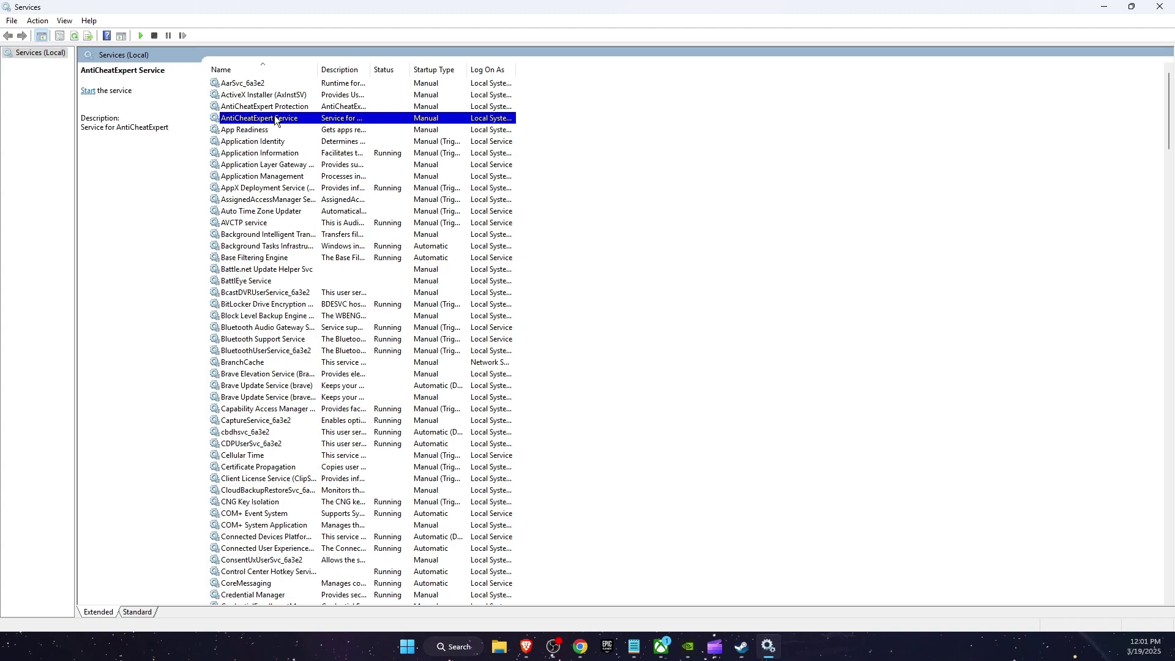
double_click(274, 116)
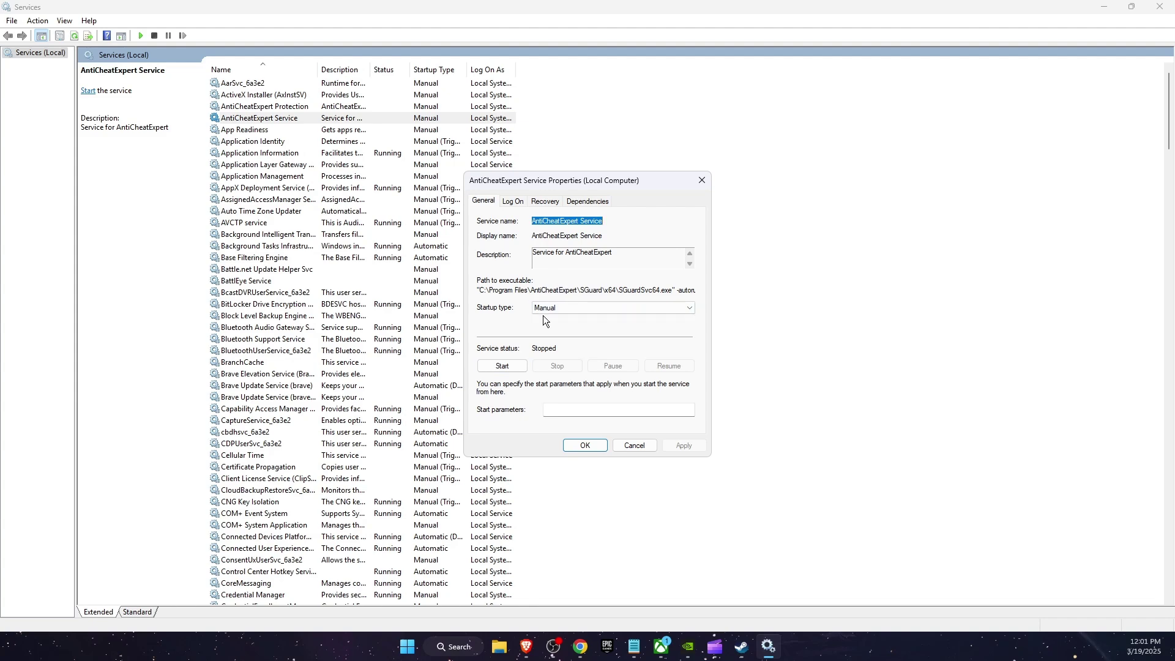
click(702, 180)
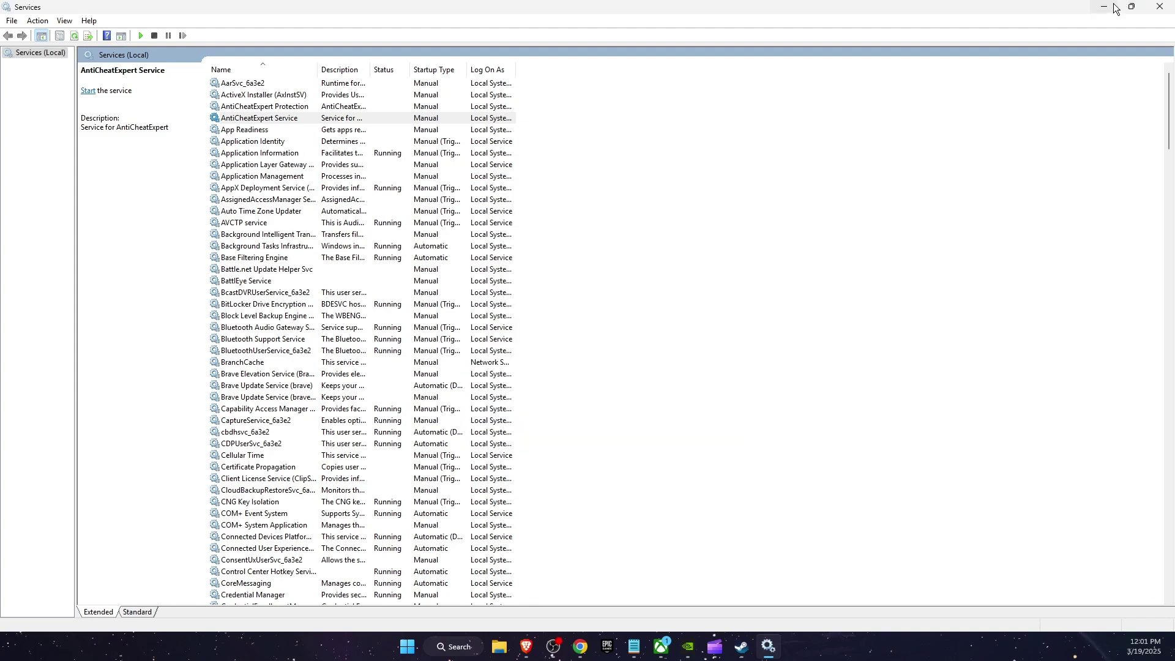
click(1159, 6)
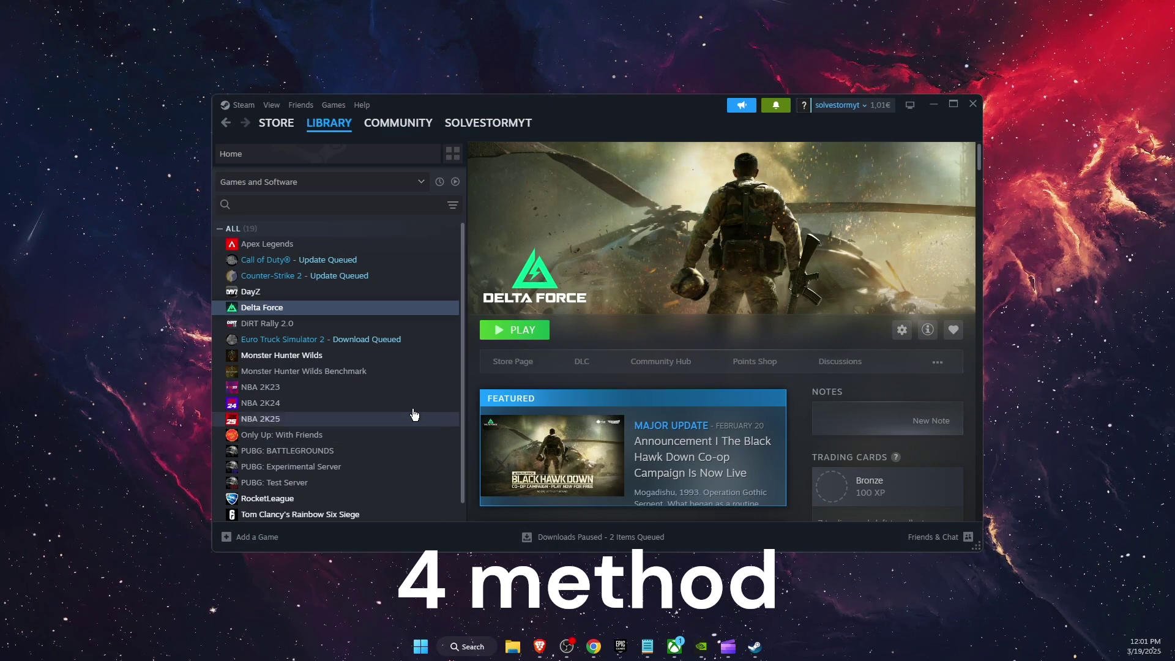
- Review Steam's Downloads settings down to Clear Download Cache, then close Settings
click(247, 108)
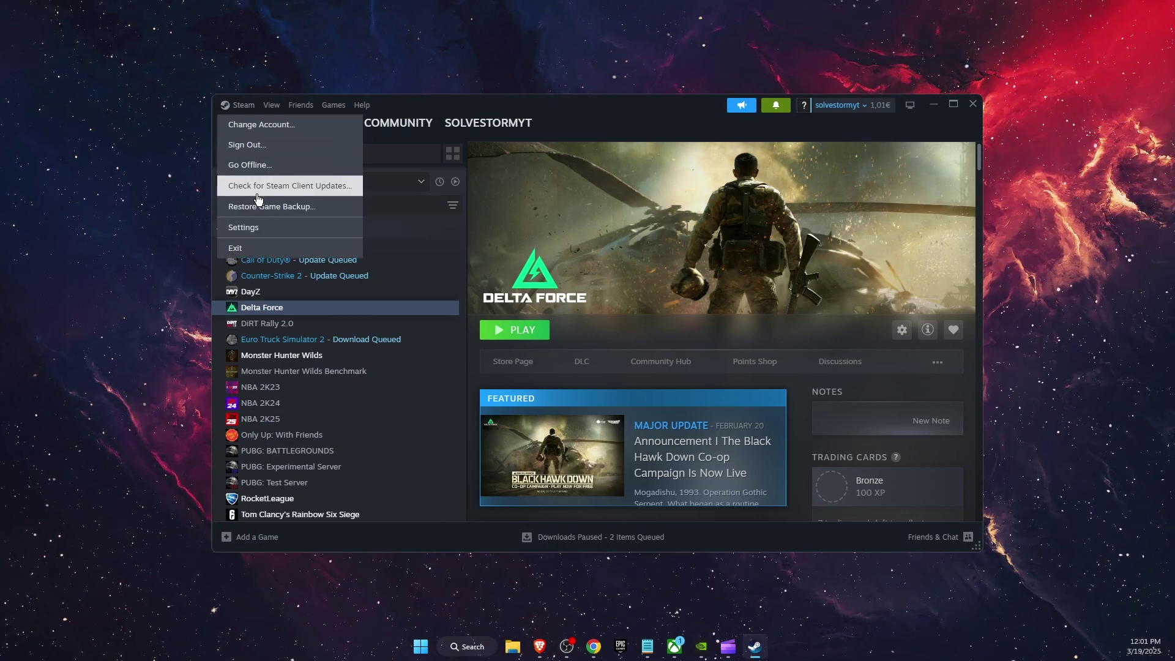
click(273, 233)
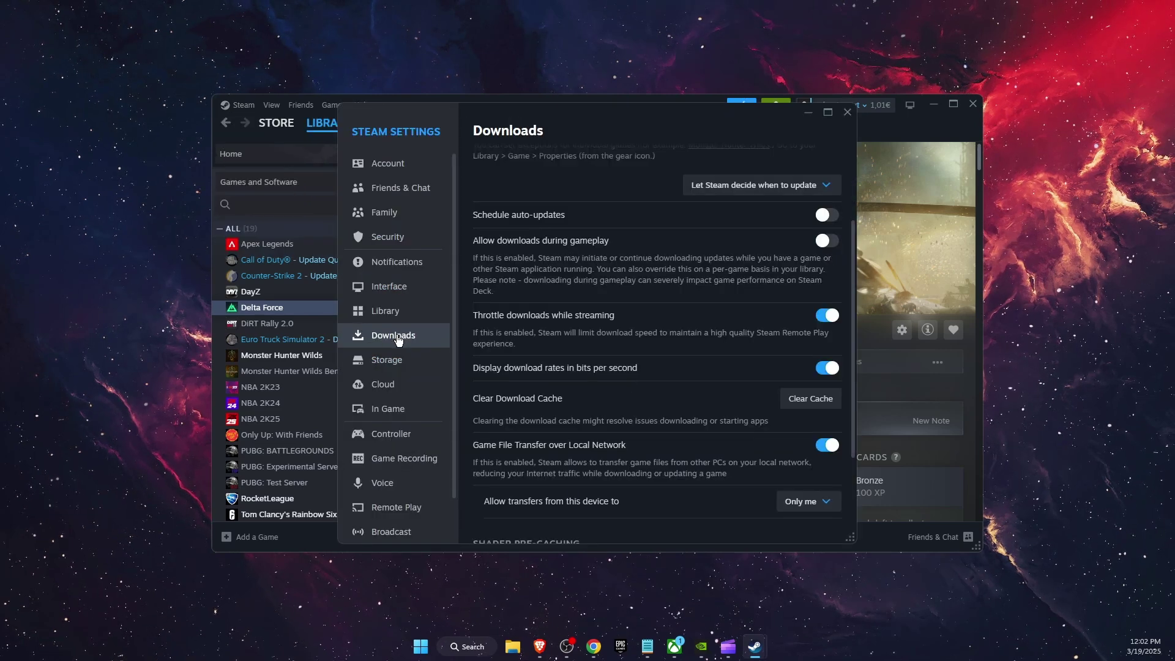
scroll(660, 340, down, 2)
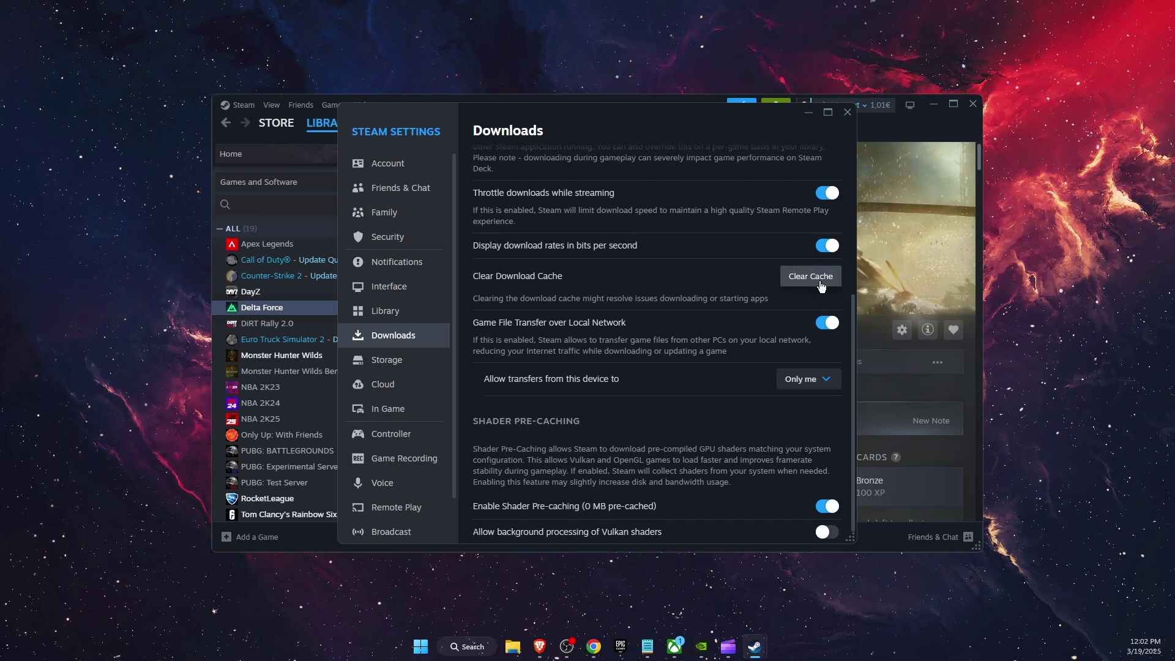
click(848, 116)
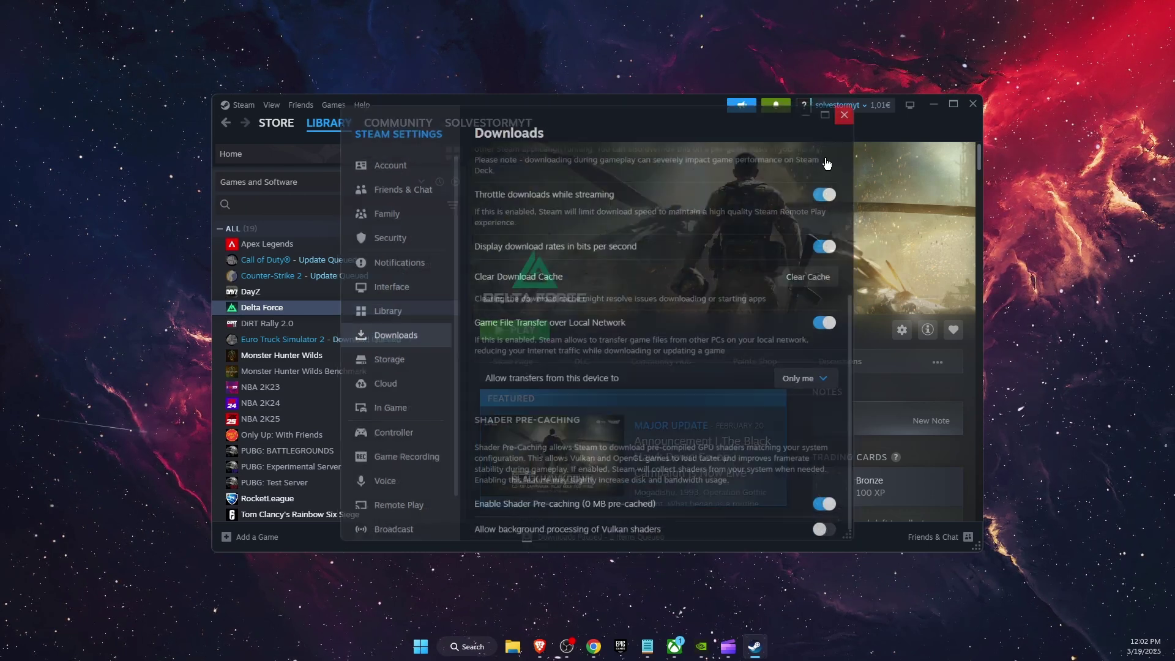
- Show the Windows Start menu's power options, then dismiss them
key(super)
click(739, 604)
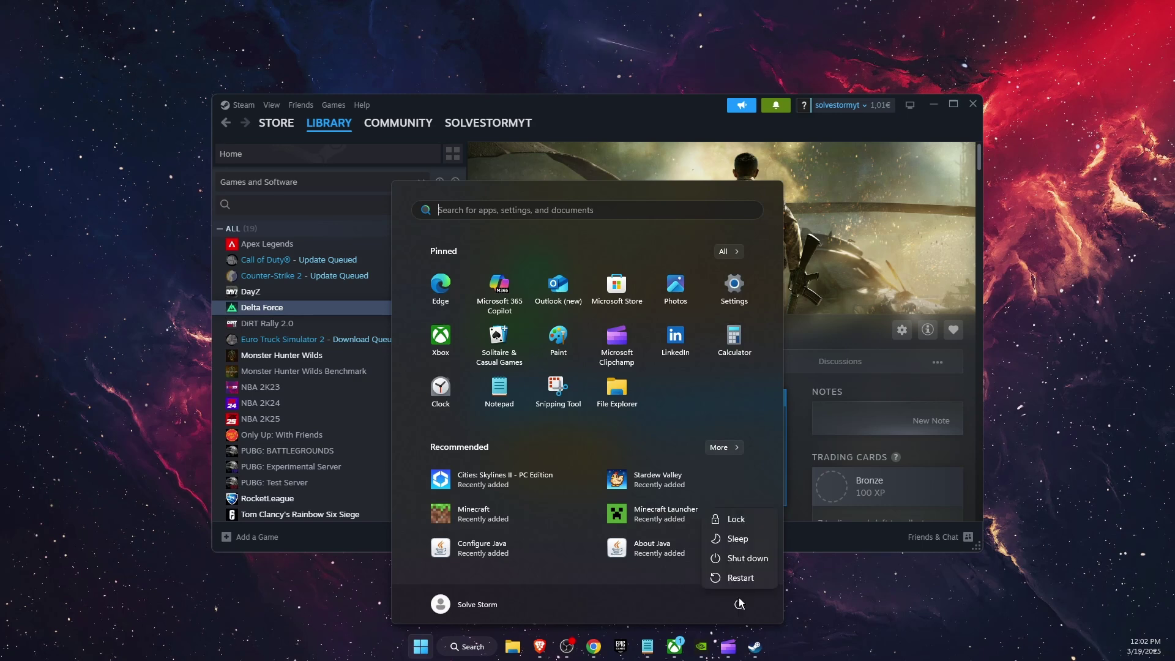
key(Escape)
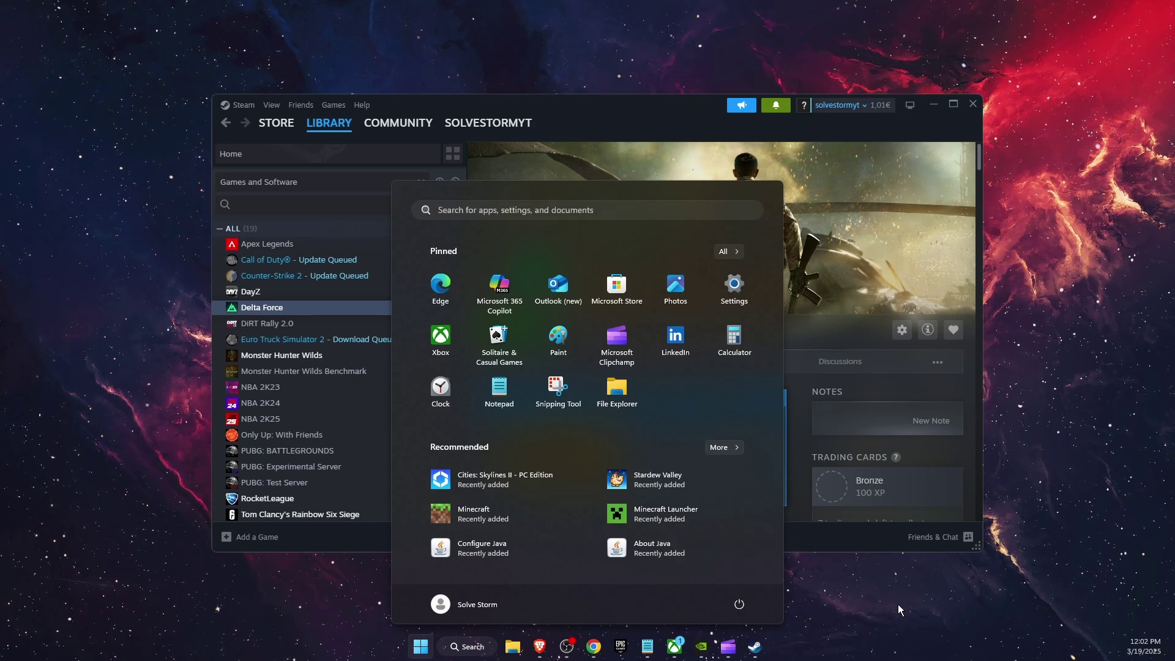
- Open Delta Force's Properties in the library at the Installed Files page
right_click(312, 309)
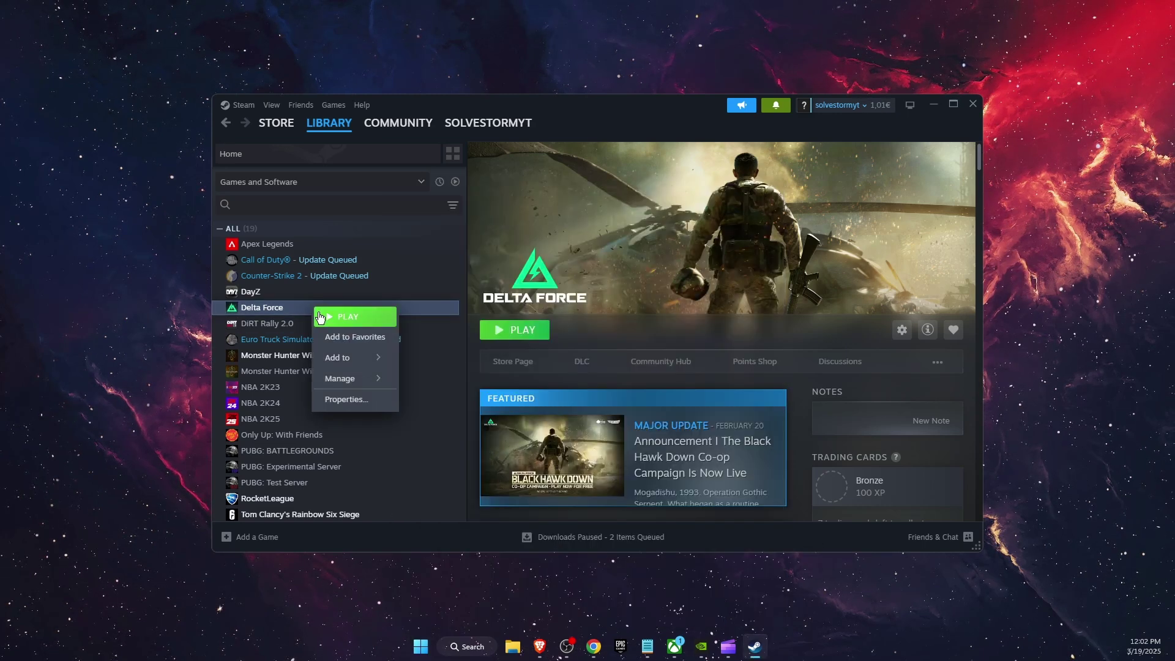
click(364, 398)
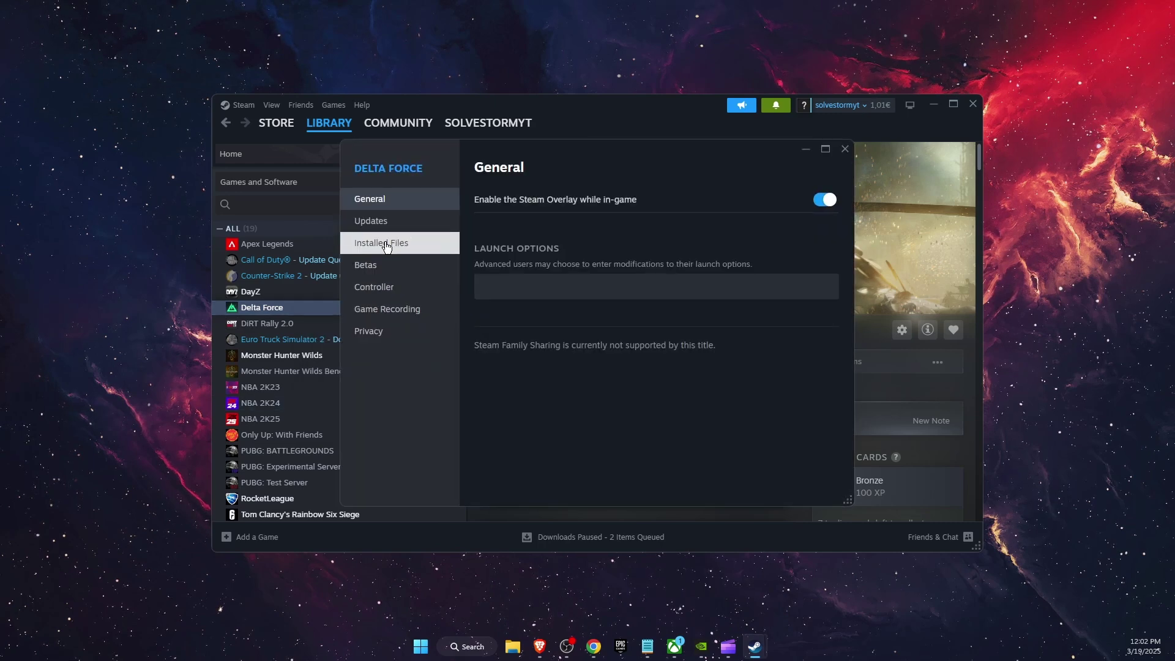
click(379, 242)
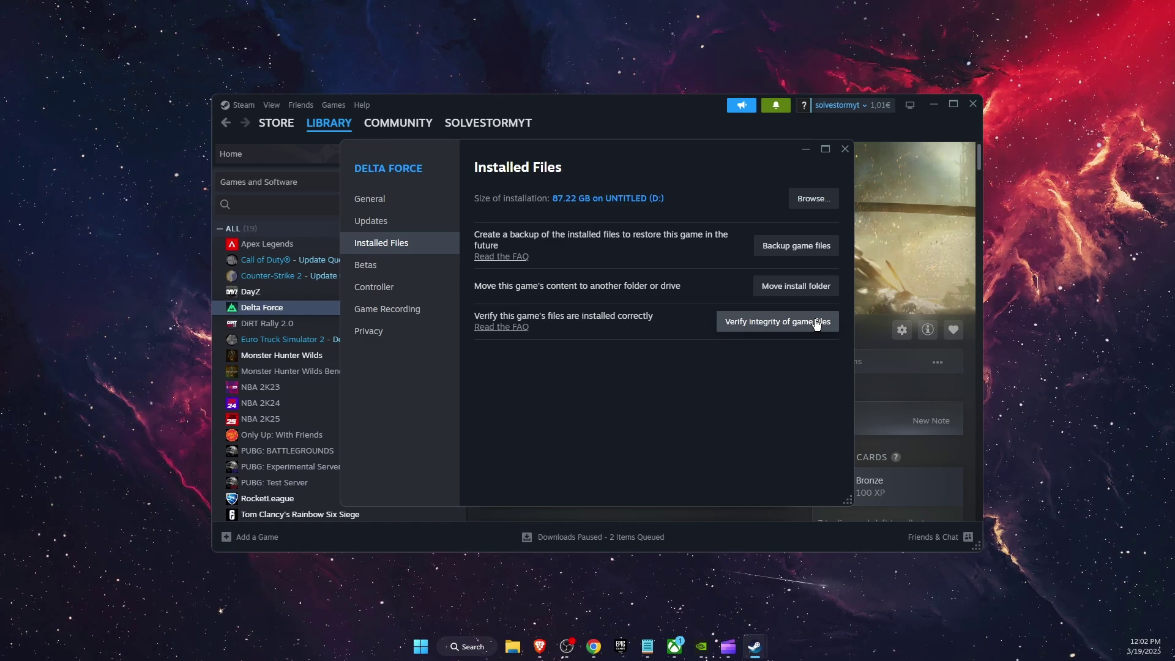
- Search 'viru' to open Virus & threat protection and its settings in Windows Security
click(467, 643)
text(viru)
key(Return)
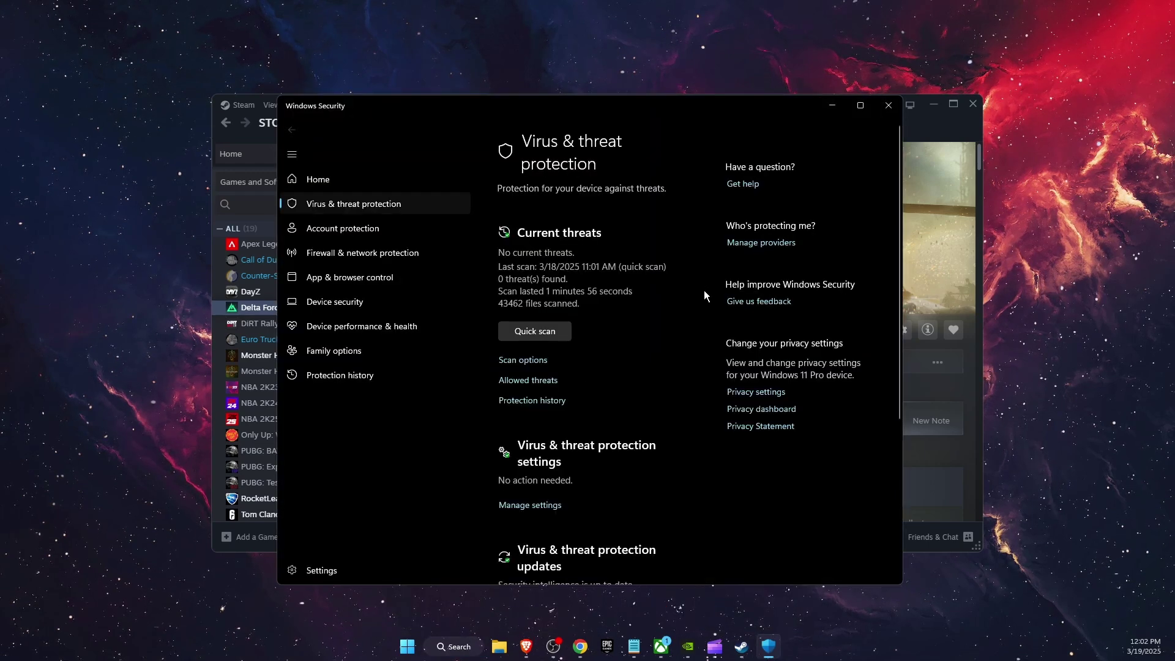
scroll(663, 301, down, 3)
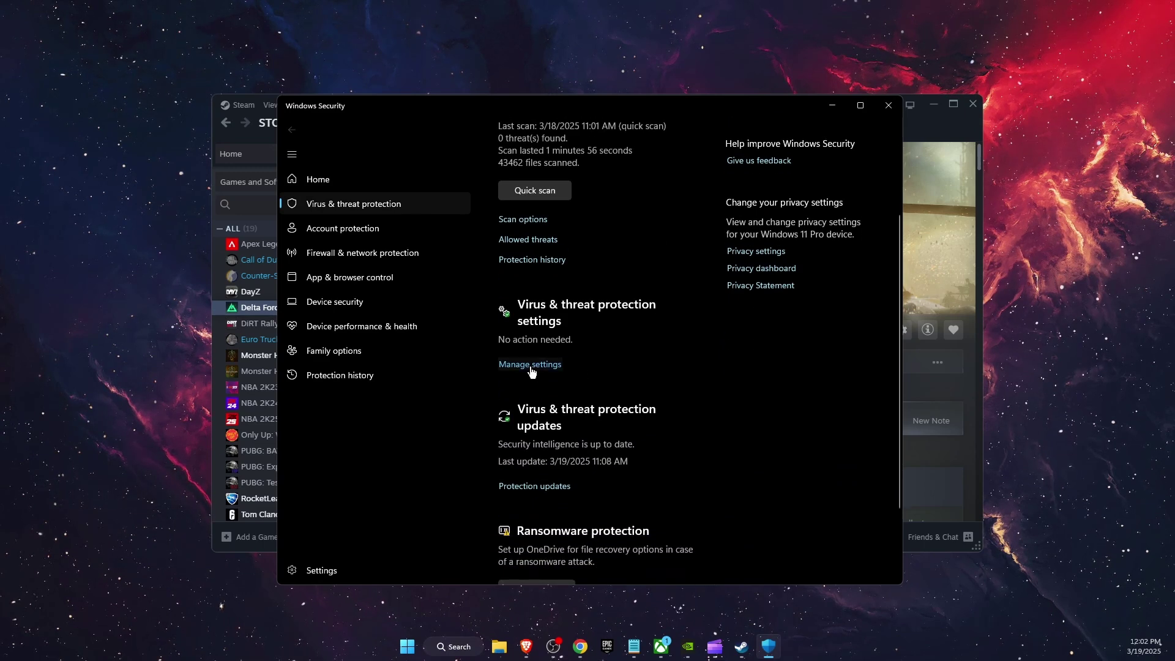
click(527, 363)
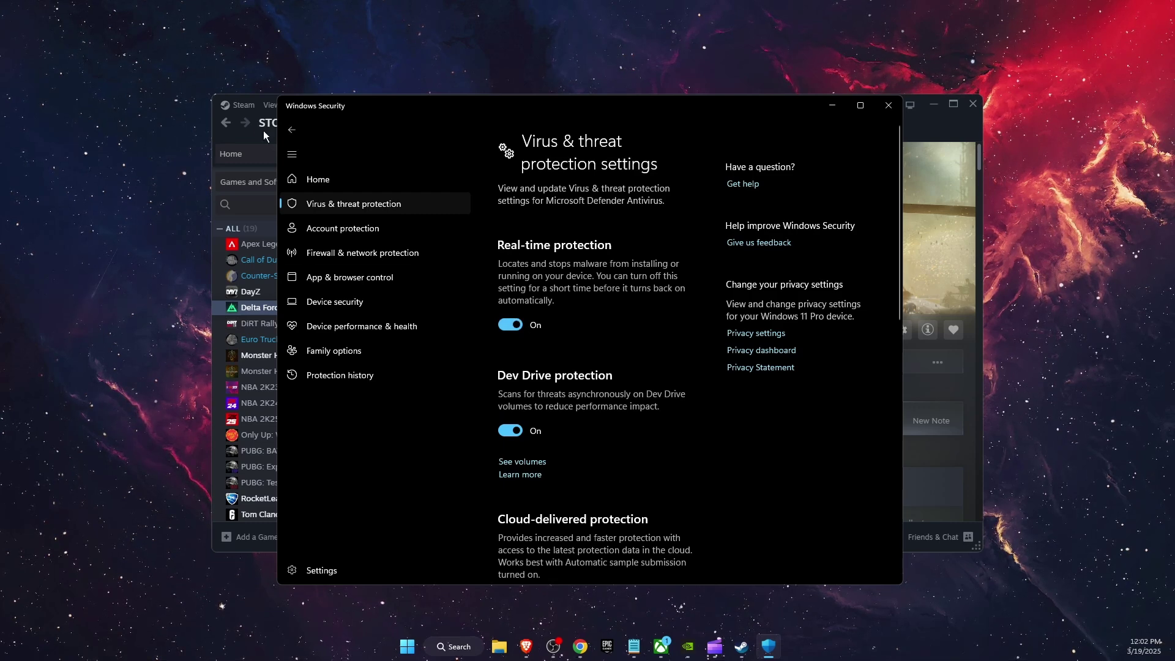
- Switch between Steam and Windows Security, then close Windows Security
click(258, 99)
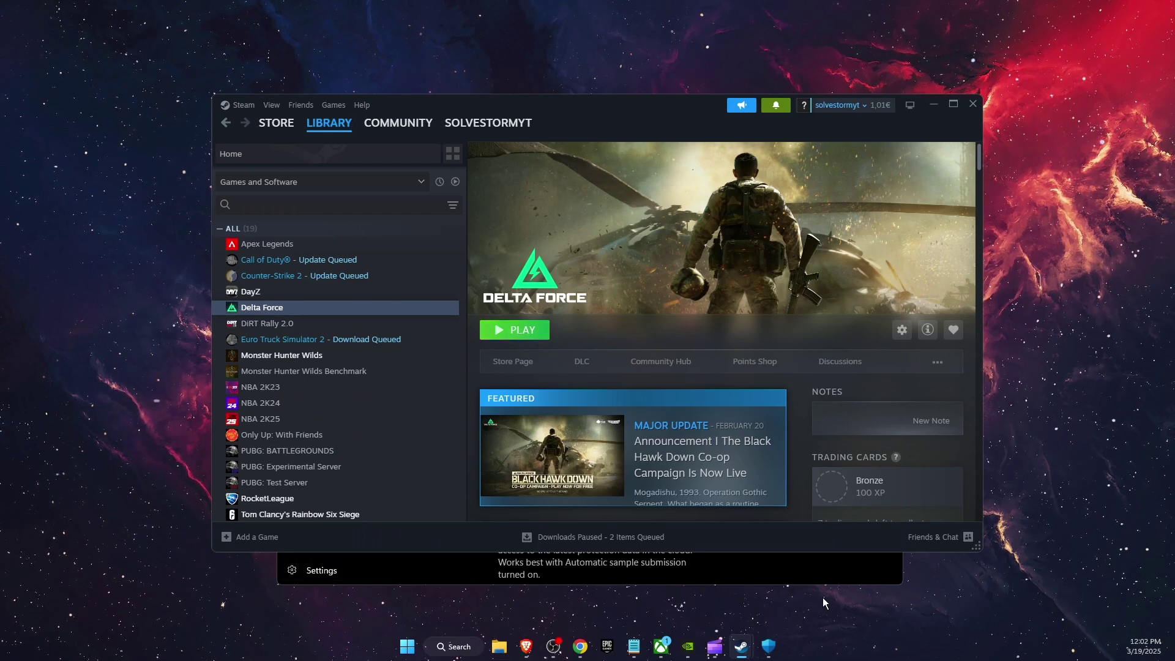
click(815, 570)
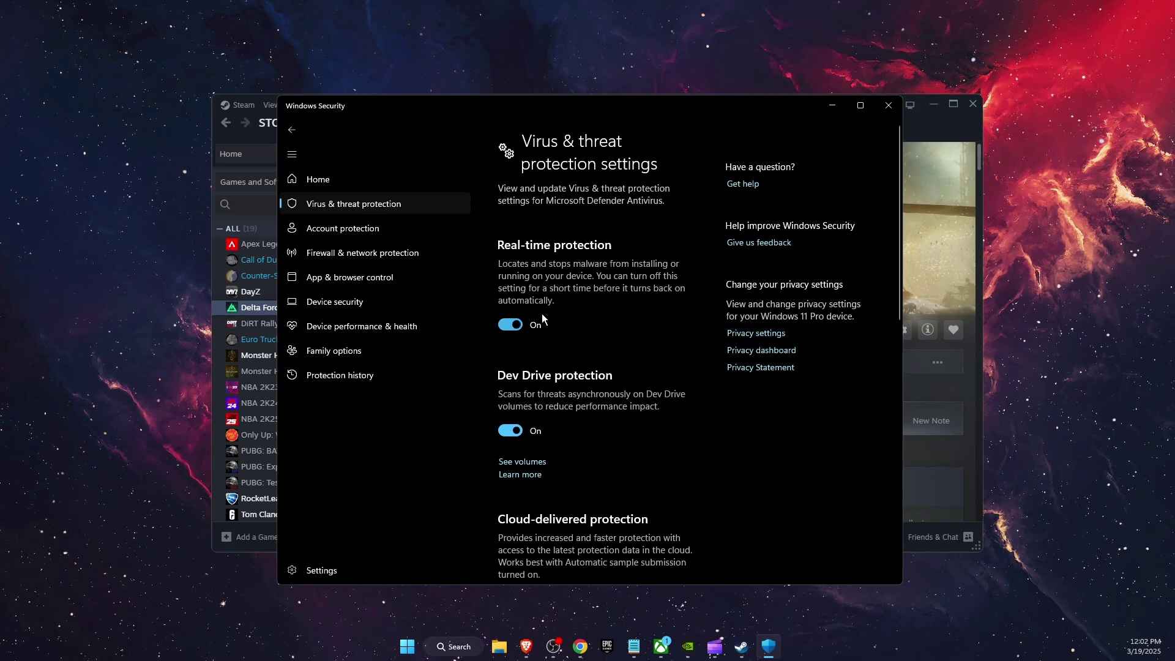
click(889, 105)
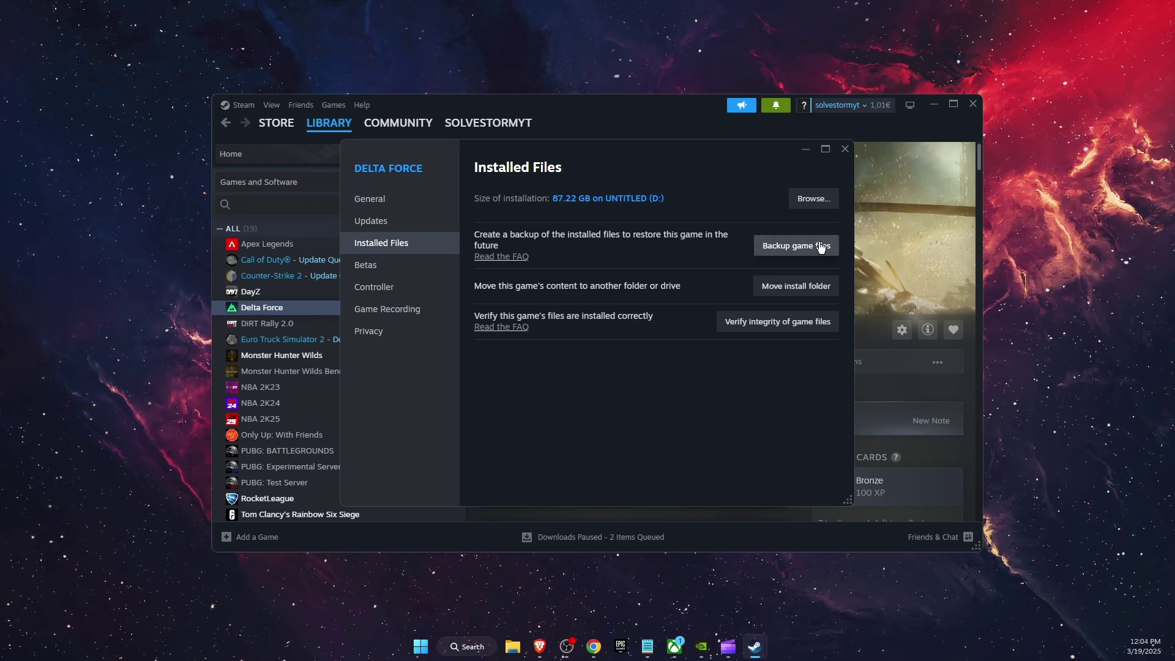
- Cancel the Move install folder dialog and close Delta Force's Properties window
click(804, 288)
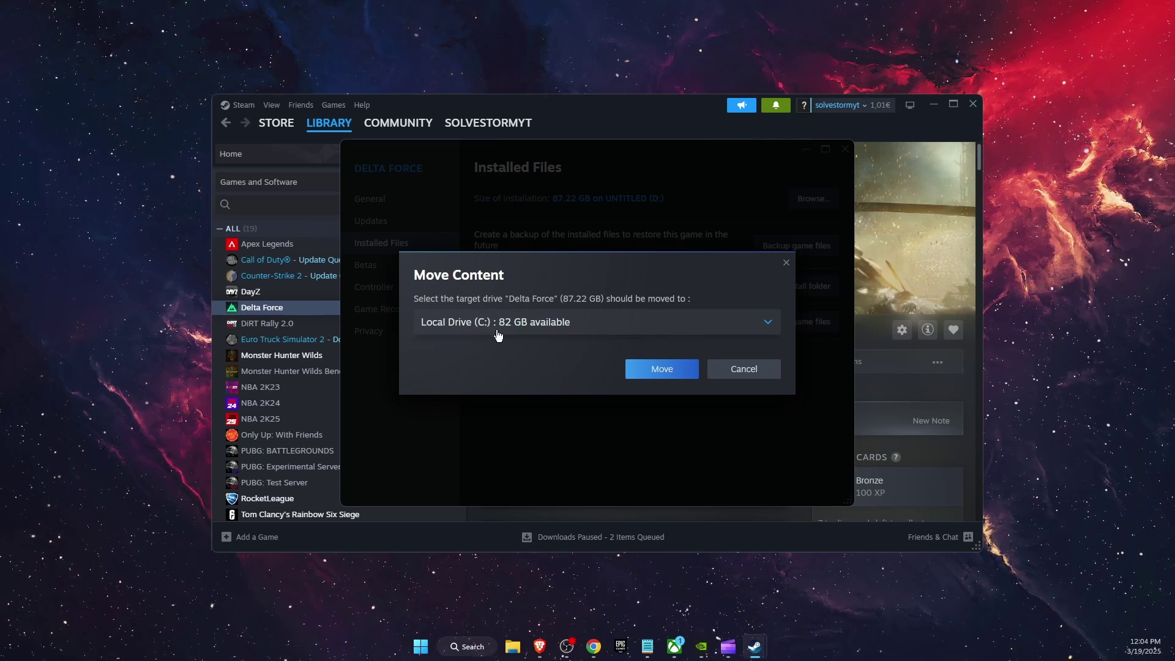
click(750, 371)
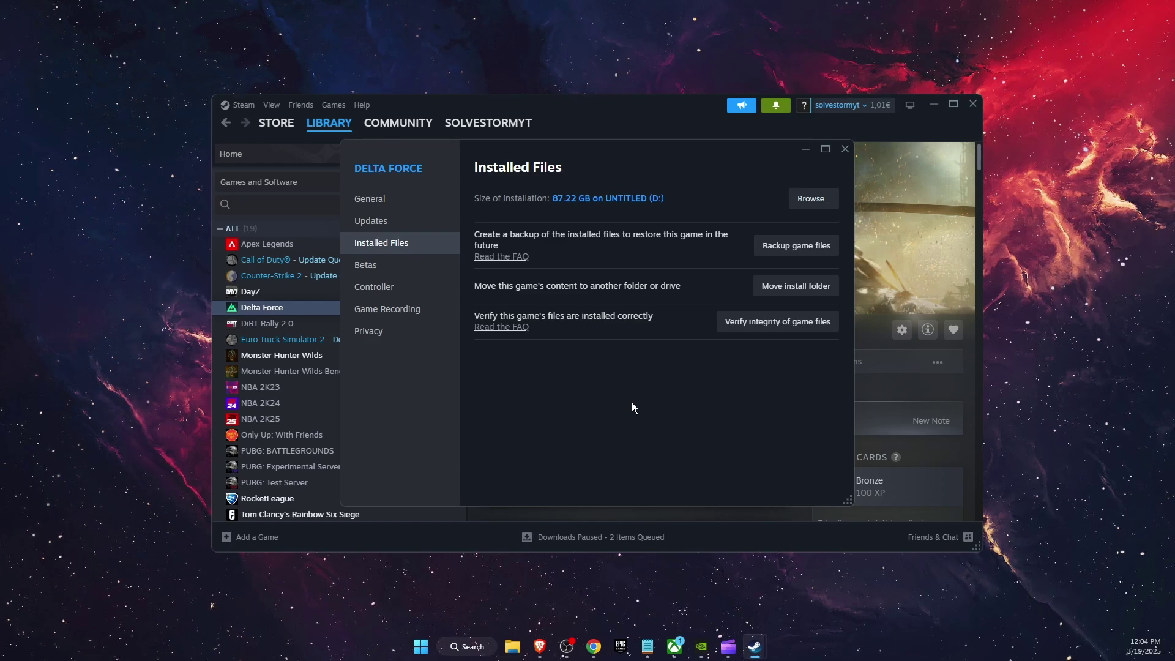
click(843, 150)
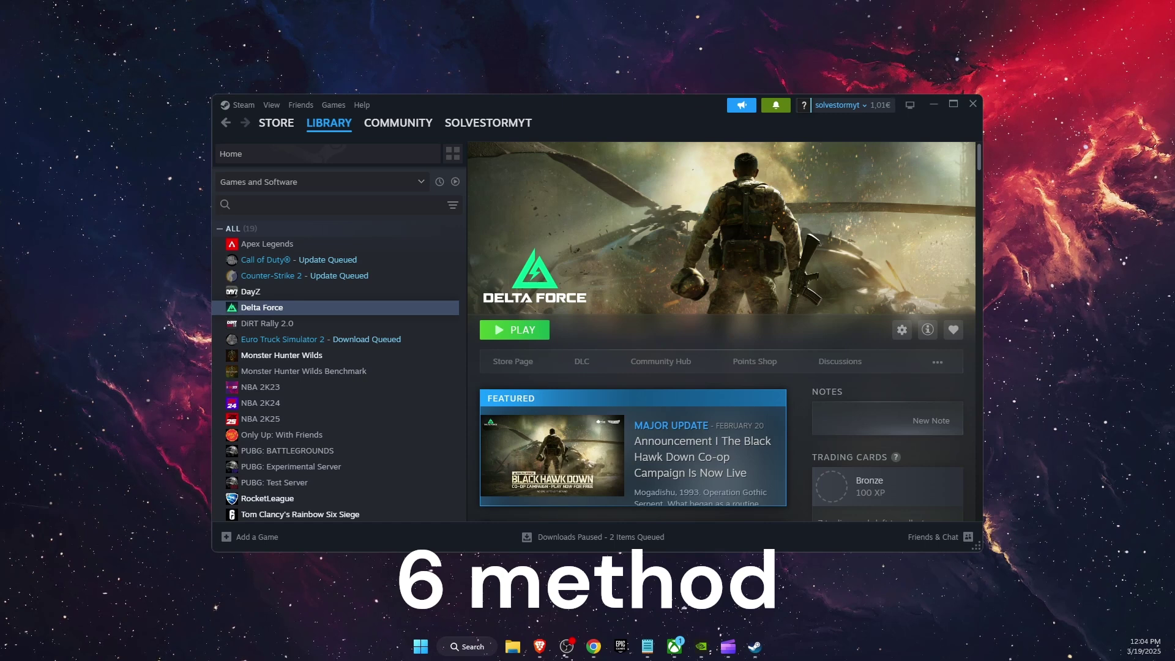
- Browse Delta Force's local files from its Properties Installed Files page
right_click(281, 307)
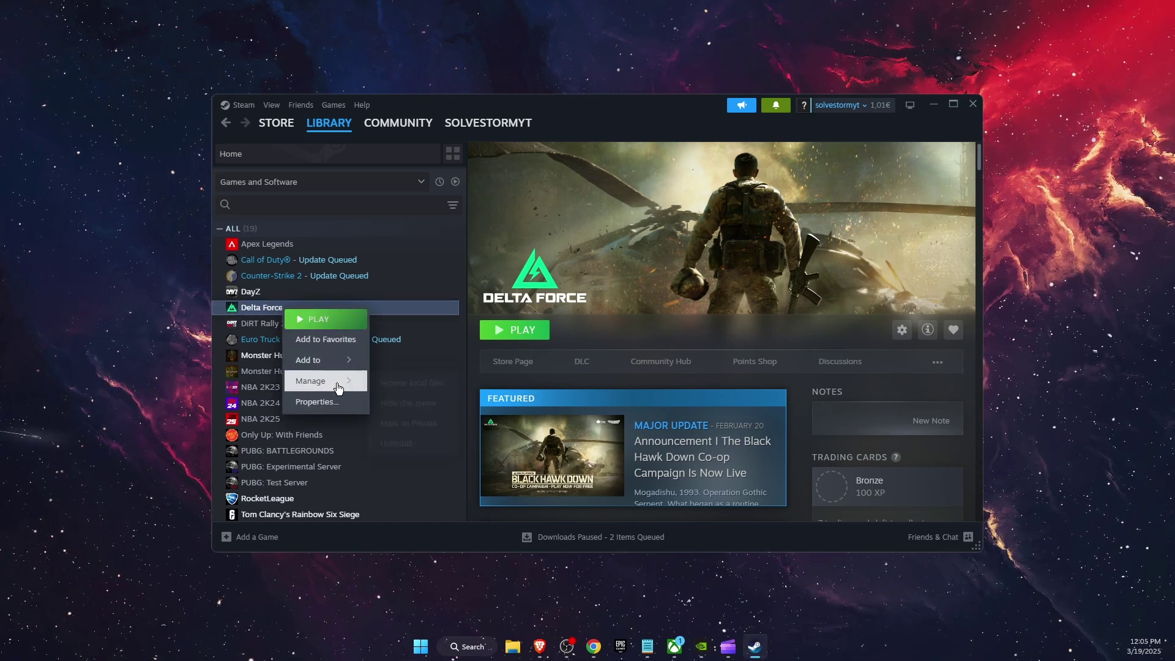
click(317, 401)
click(365, 249)
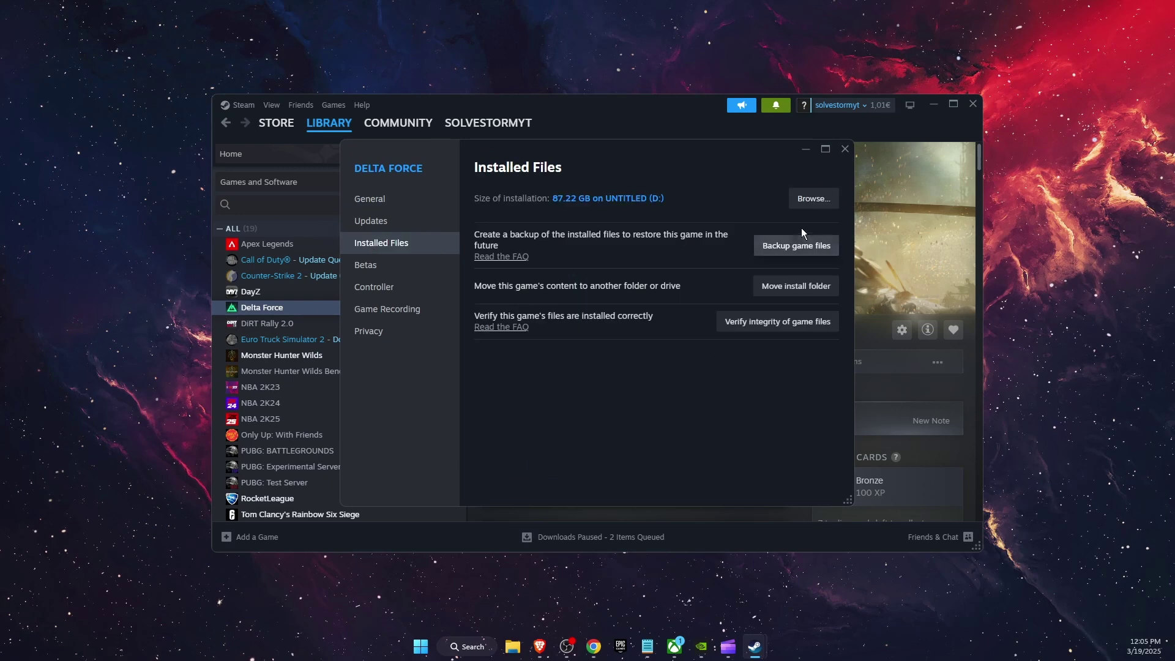
click(809, 196)
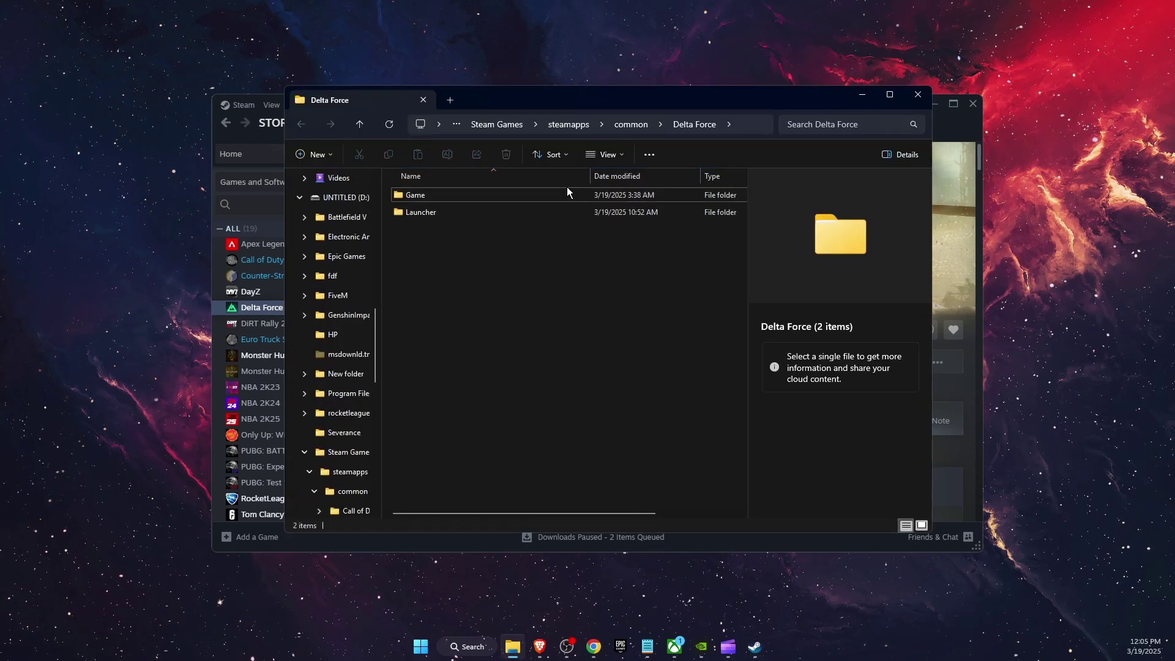
- Navigate through Game, Binaries, Win64 into AntiCheatExpert and select ACE-Setup64.exe
double_click(442, 195)
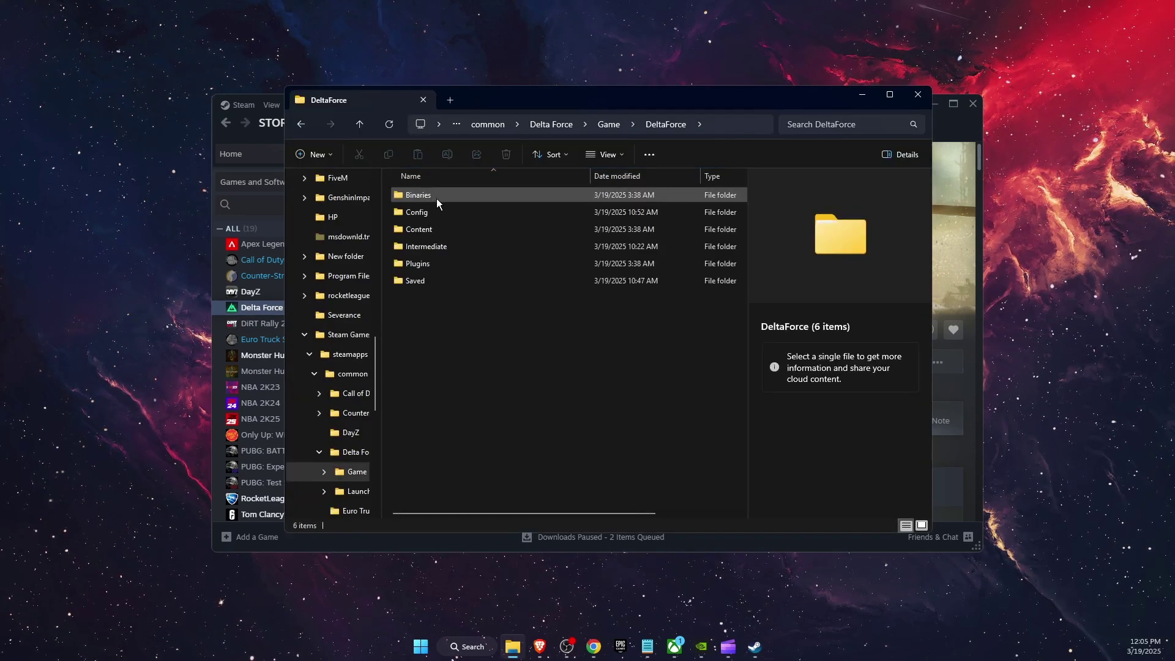
double_click(435, 198)
double_click(432, 211)
click(467, 195)
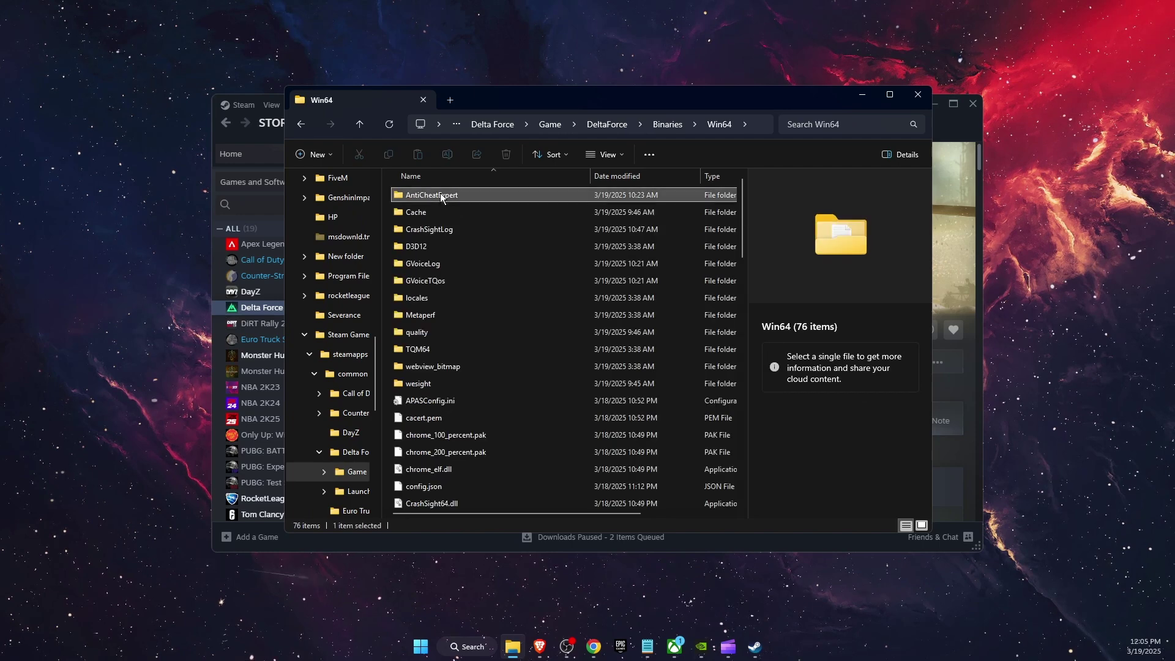
double_click(468, 194)
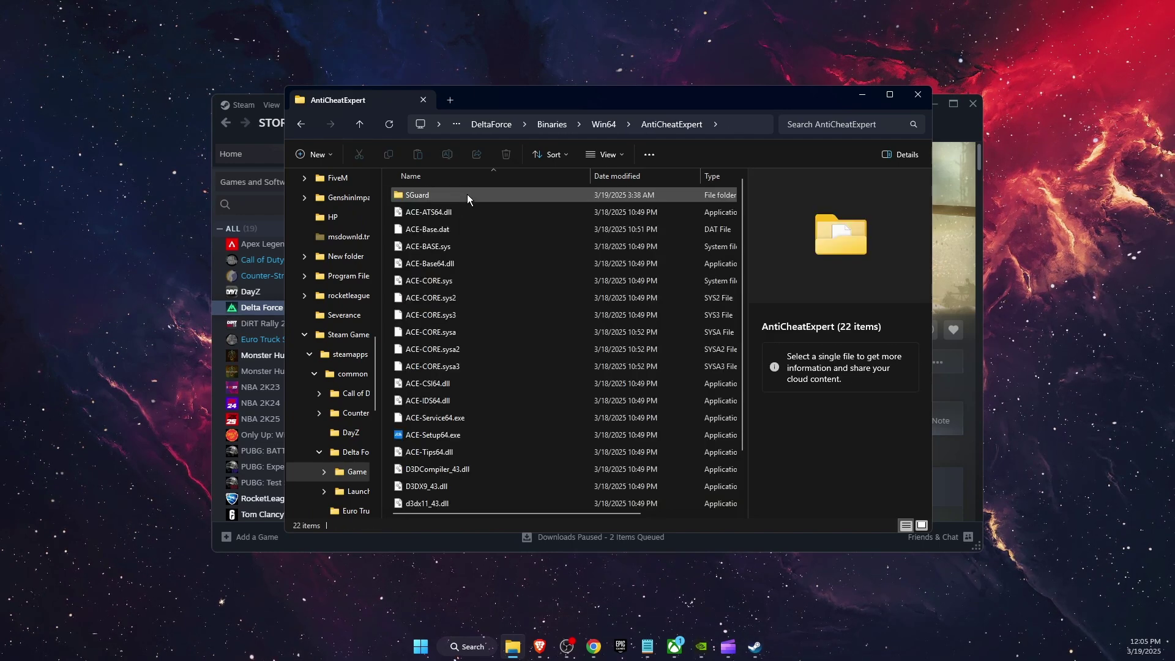
scroll(475, 368, down, 1)
click(440, 382)
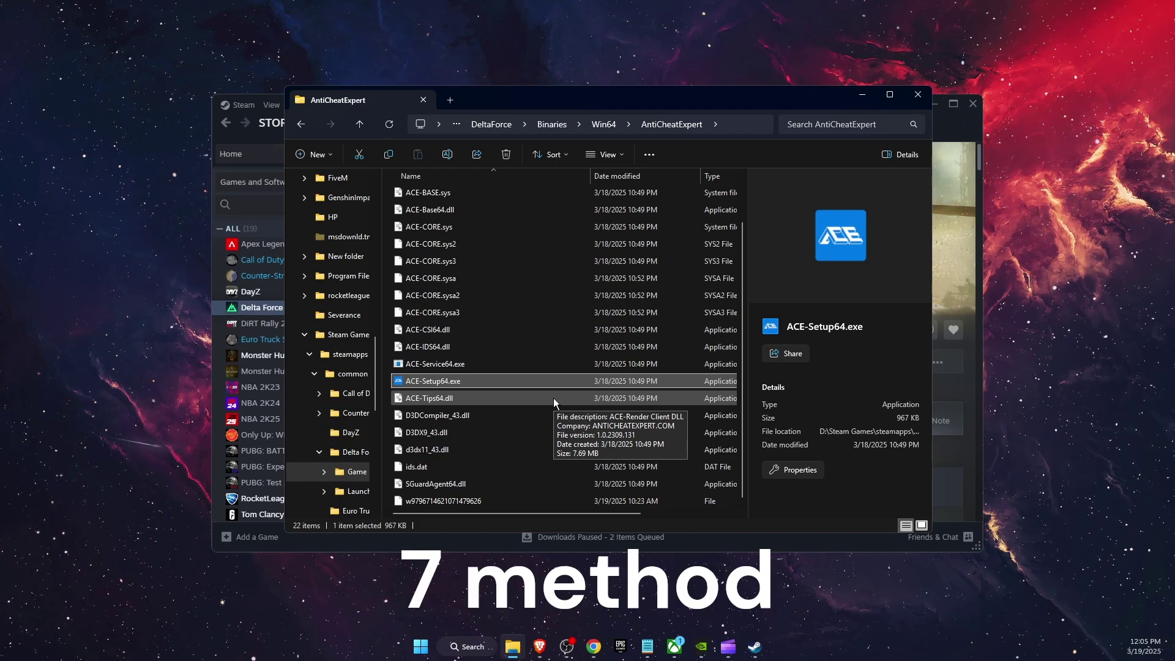
- Close Explorer, search 'grap' to open Graphics settings, expand advanced settings, and scroll the app list
click(918, 94)
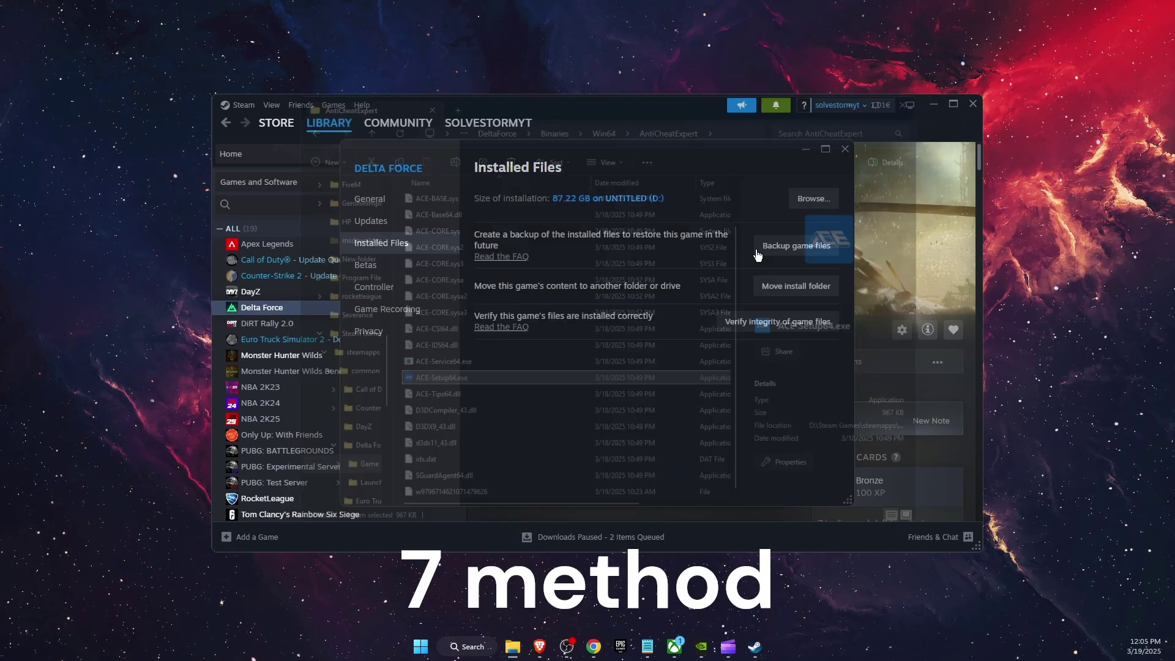
click(466, 646)
text(grap)
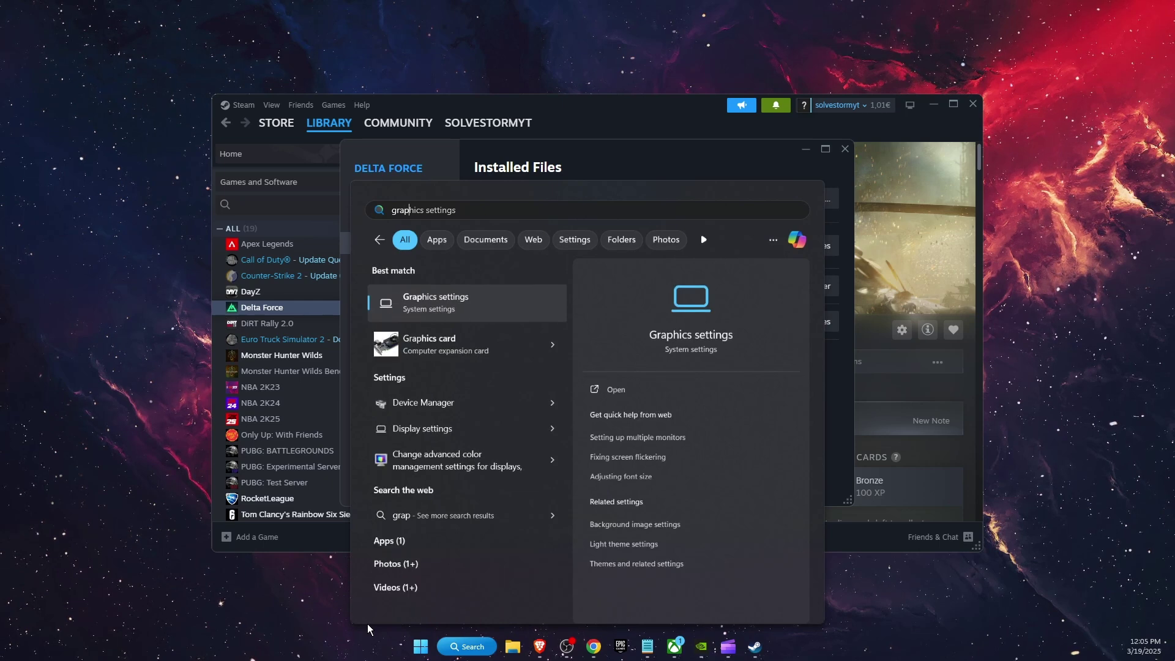
key(Return)
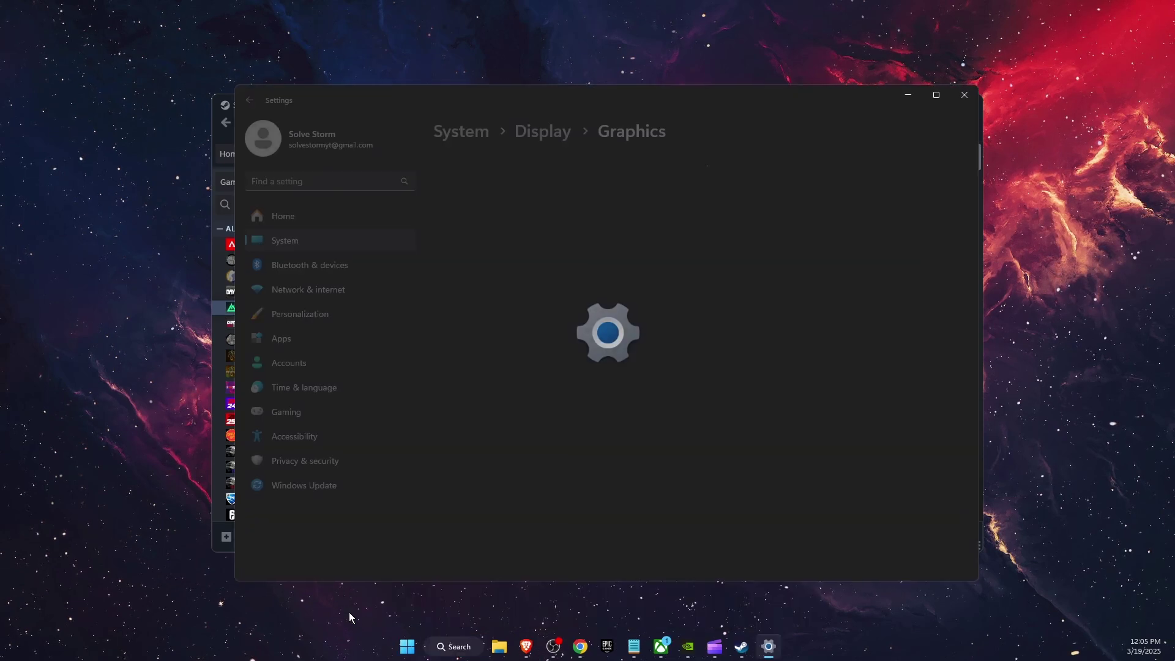
click(525, 277)
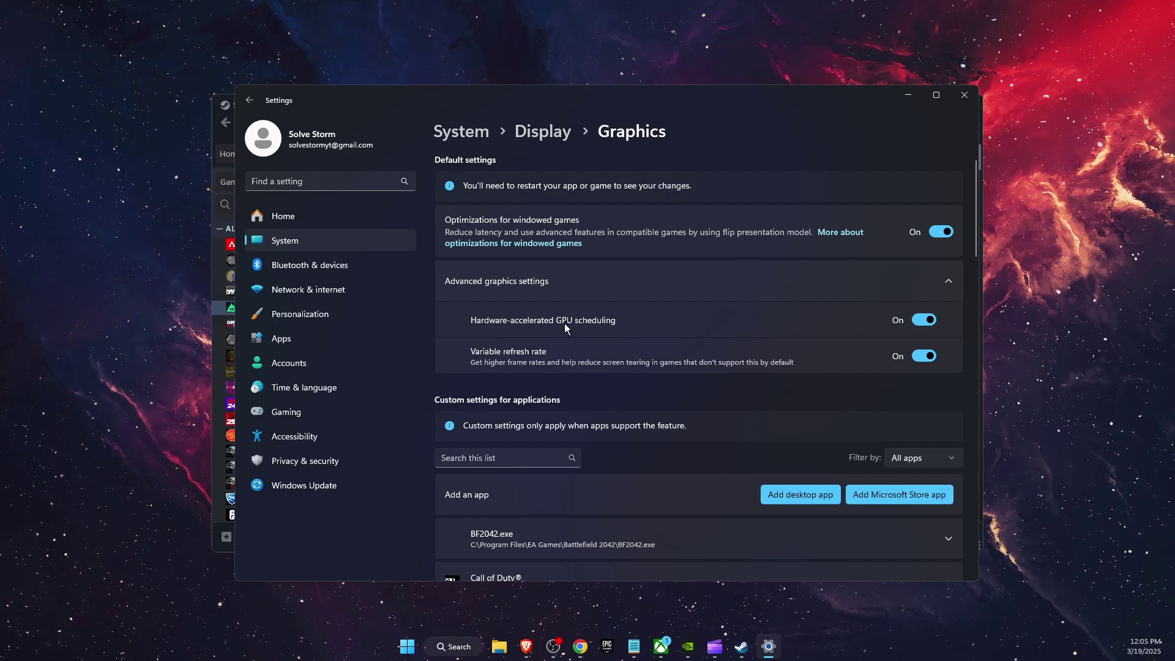
scroll(703, 358, down, 8)
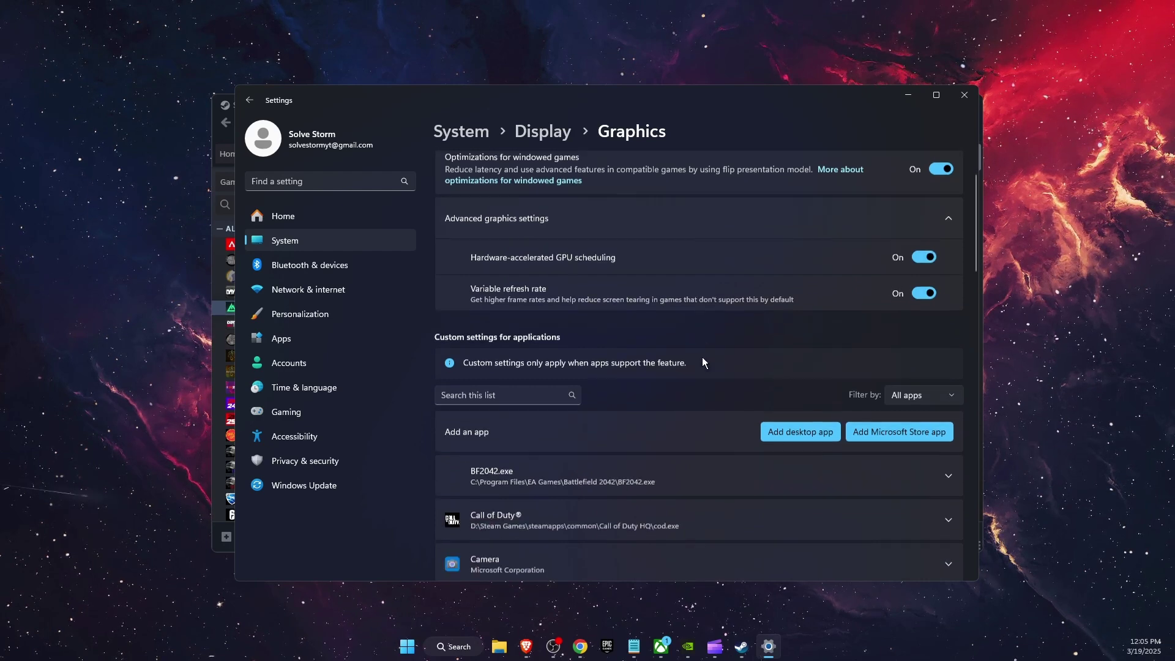
scroll(587, 484, down, 8)
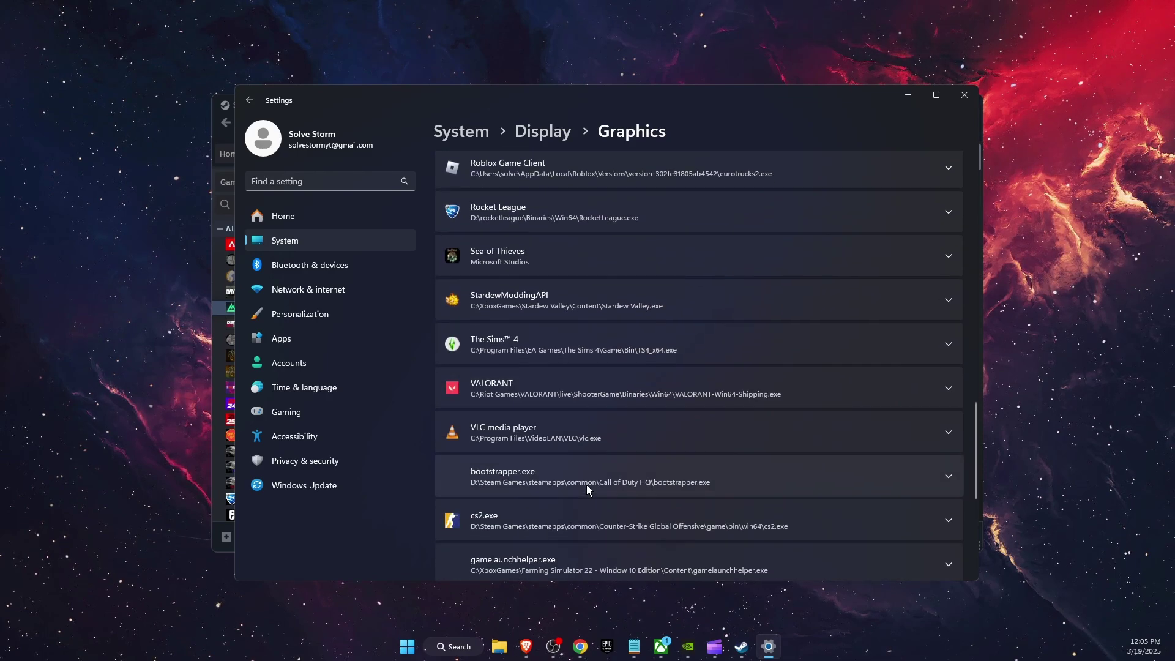
scroll(587, 487, down, 5)
scroll(590, 475, up, 12)
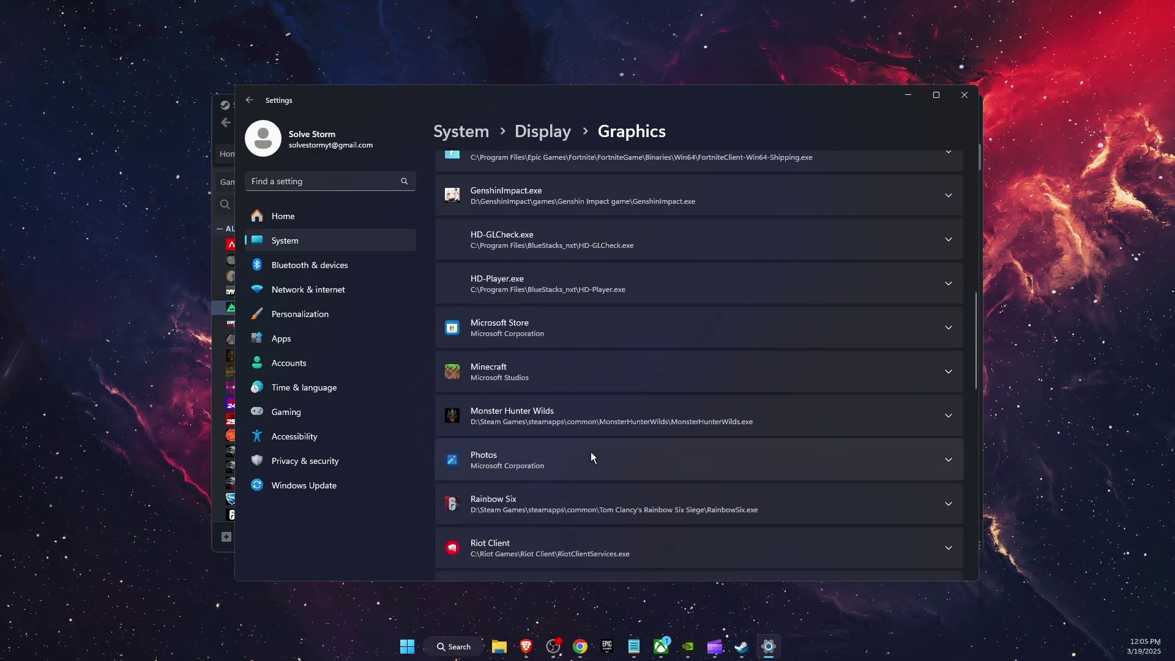
scroll(591, 457, up, 8)
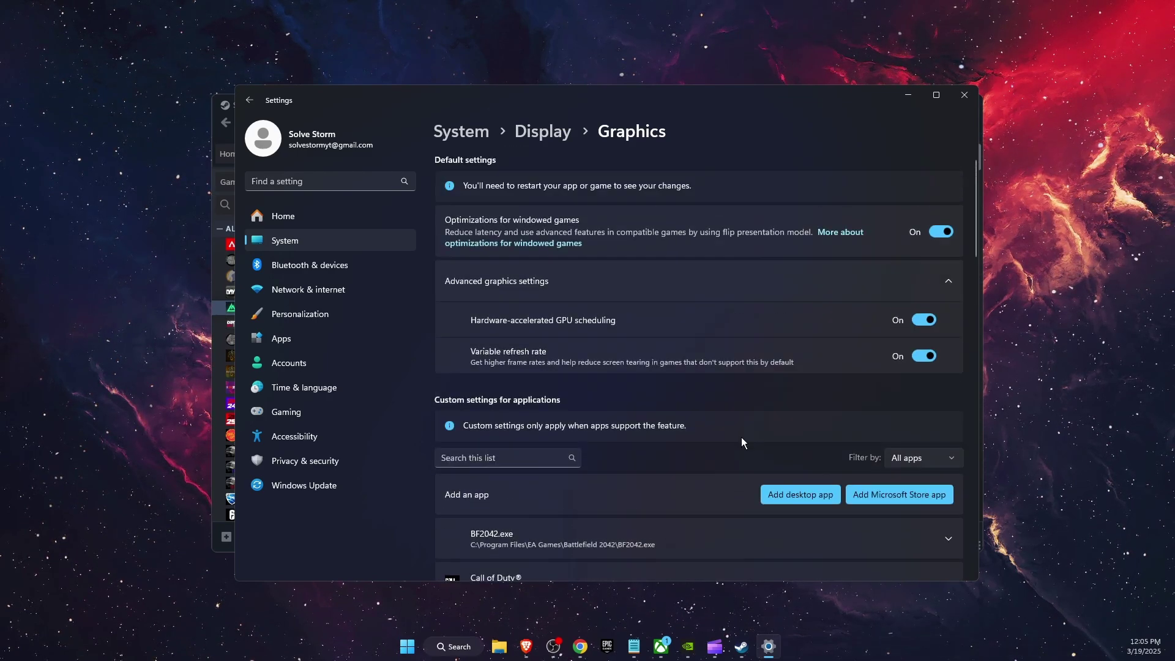
- Add DeltaForceClient-Win64-Shipping.exe from steamapps\common\Delta Force\...\Win64 to the graphics app list
click(795, 493)
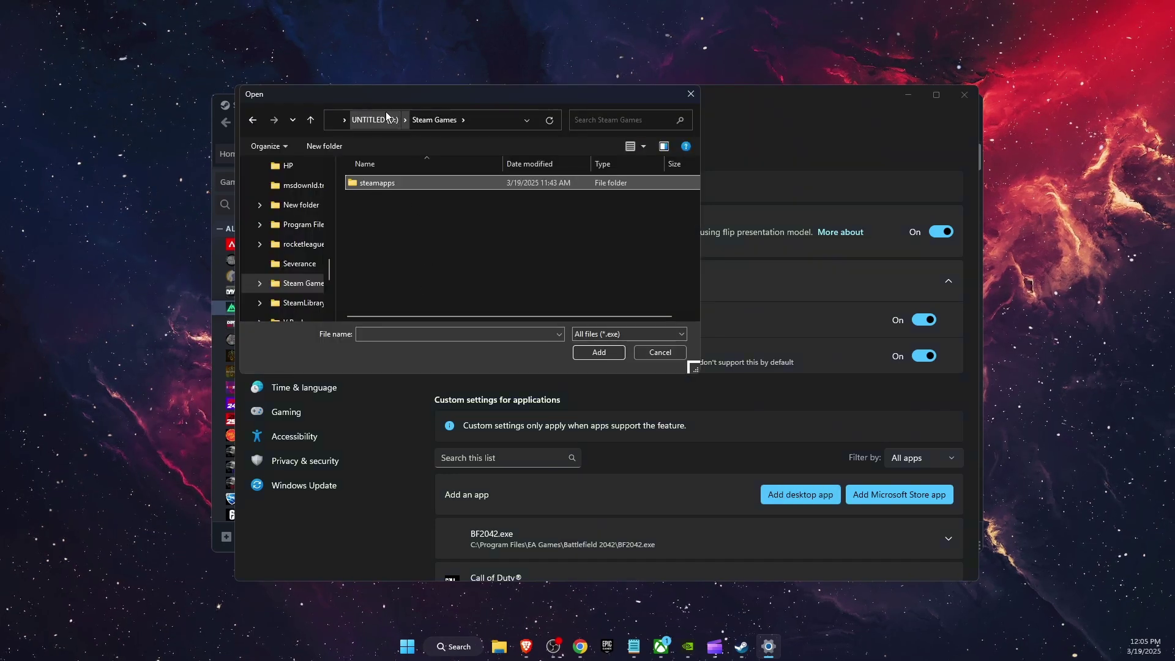
double_click(413, 182)
double_click(386, 181)
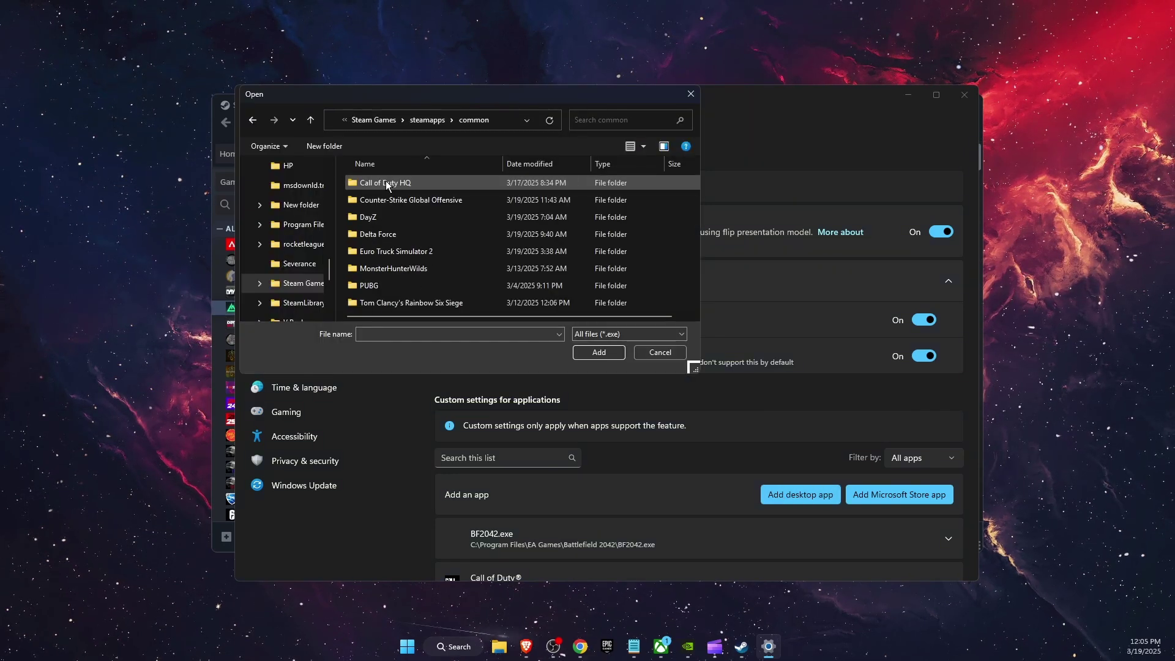
double_click(403, 233)
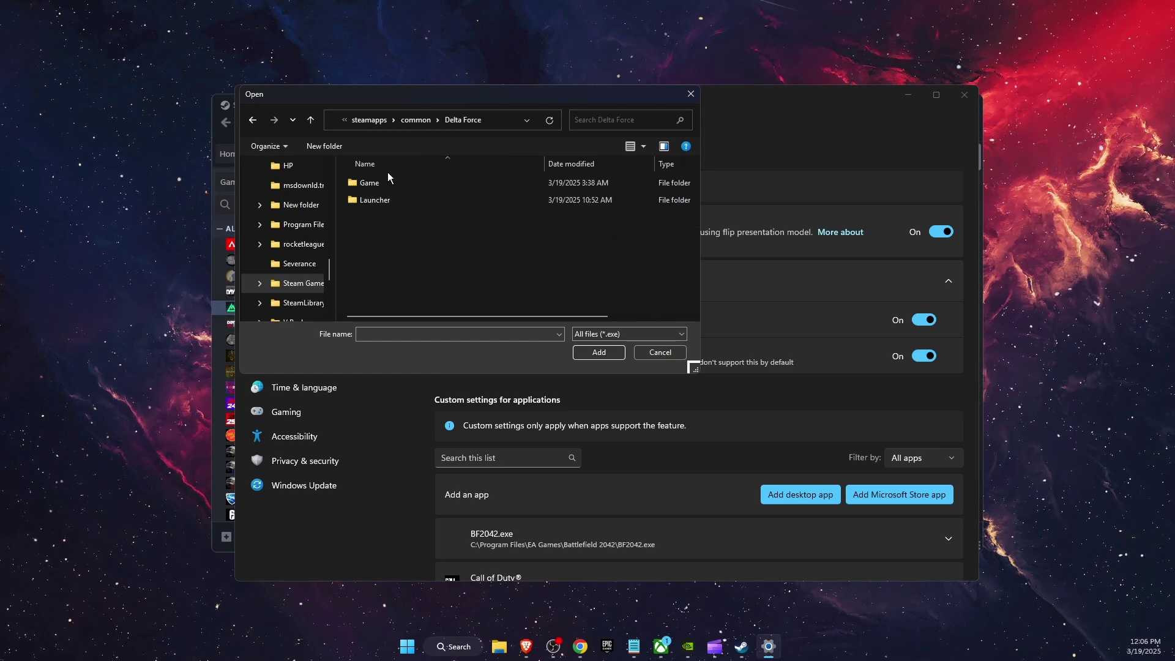
double_click(382, 182)
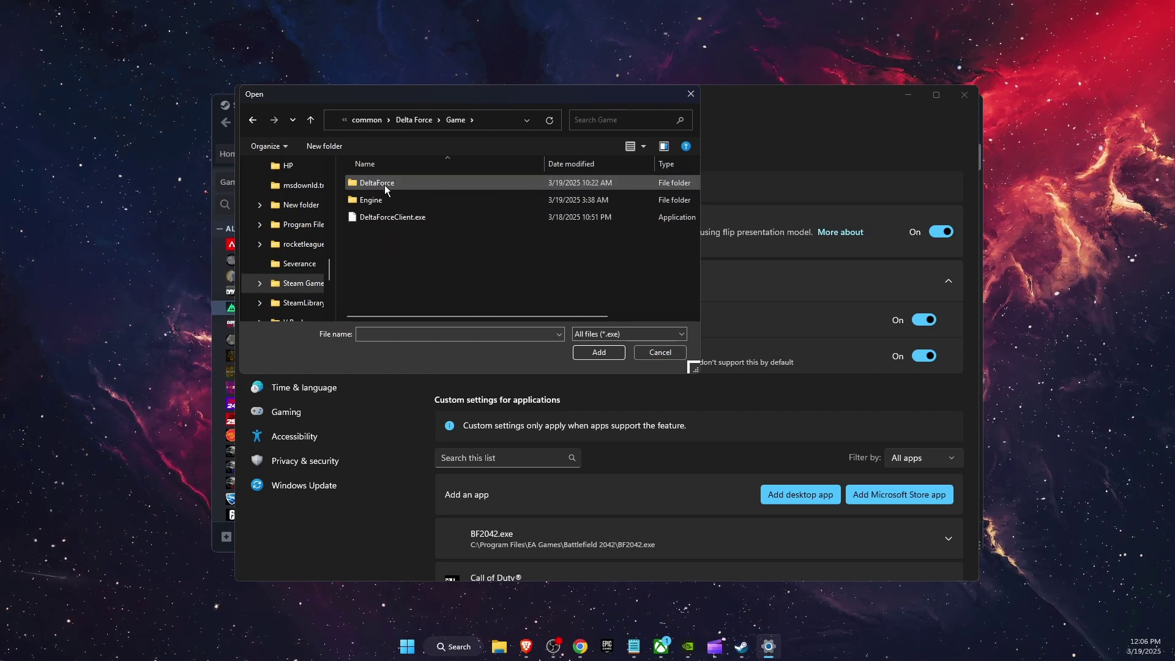
double_click(380, 184)
double_click(378, 185)
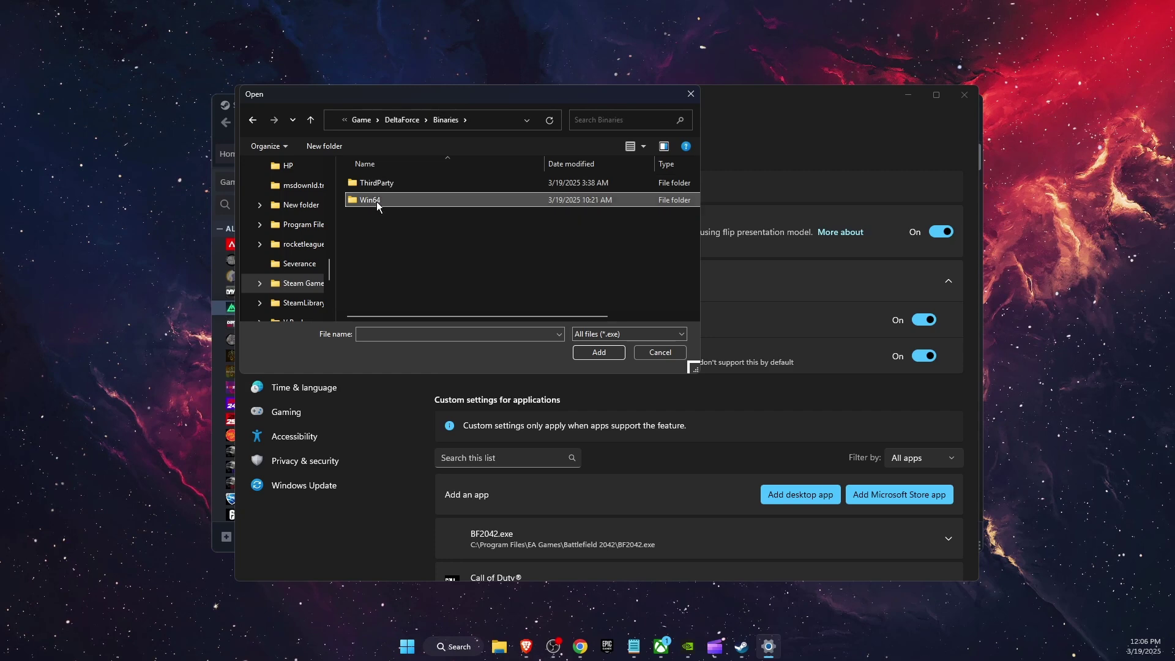
double_click(377, 201)
scroll(387, 216, down, 2)
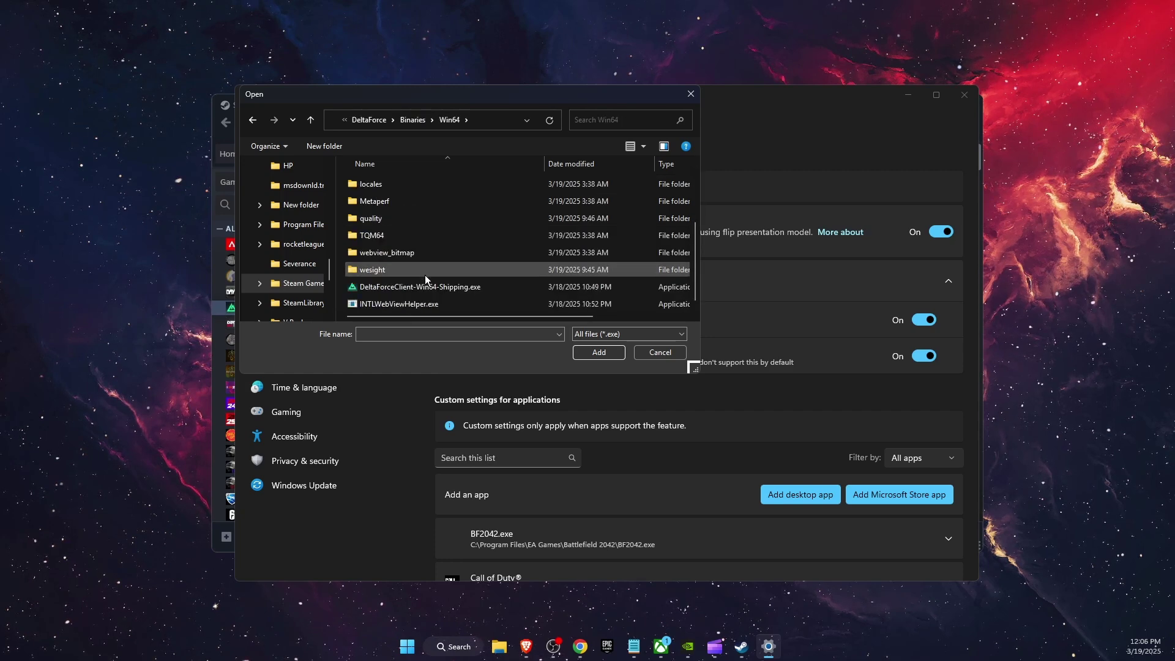
click(445, 287)
click(600, 353)
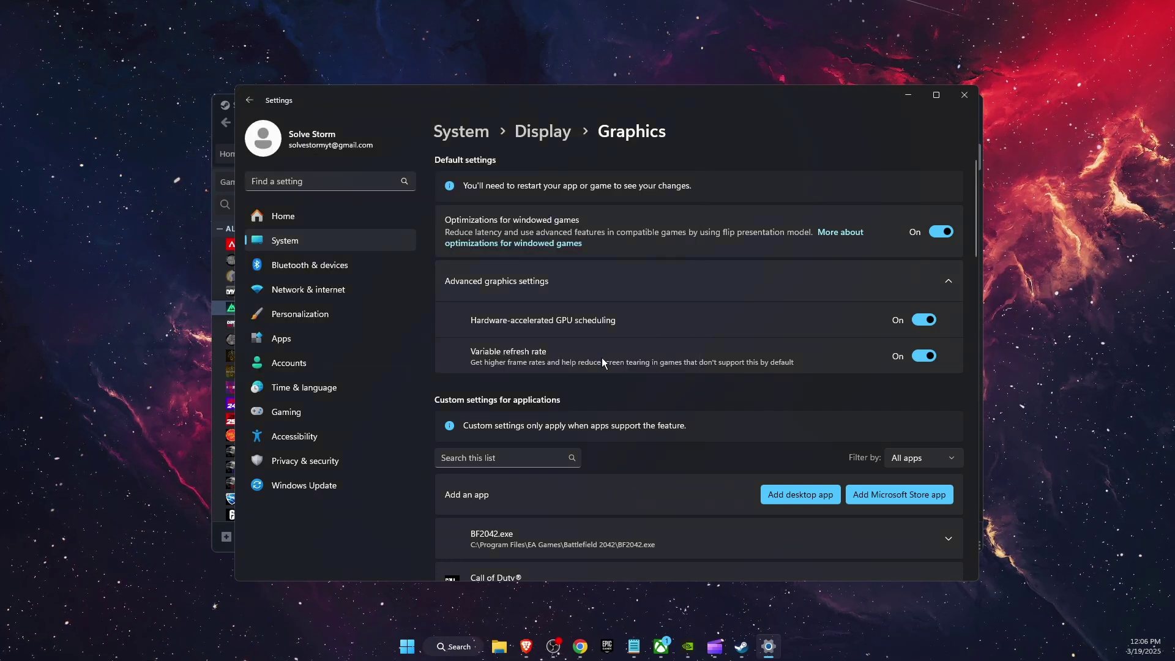
- Set DeltaForce's GPU preference to High Performance on the NVIDIA GeForce RTX 4050 Laptop GPU
scroll(704, 477, down, 2)
scroll(673, 428, down, 4)
scroll(642, 342, up, 1)
click(630, 288)
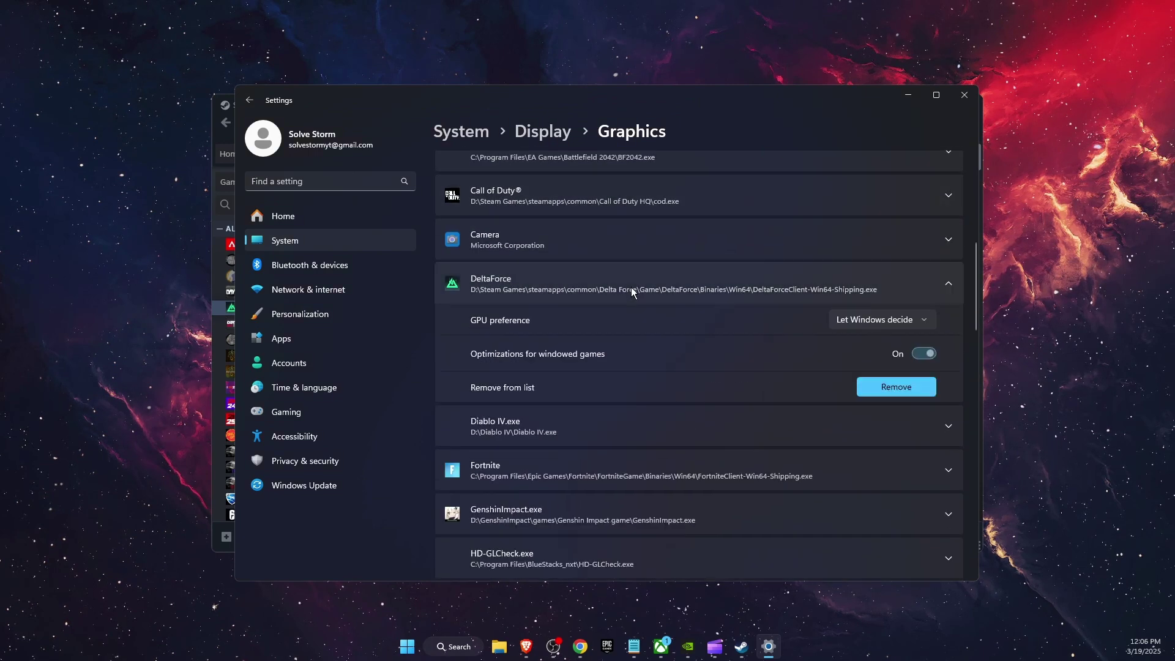
click(871, 321)
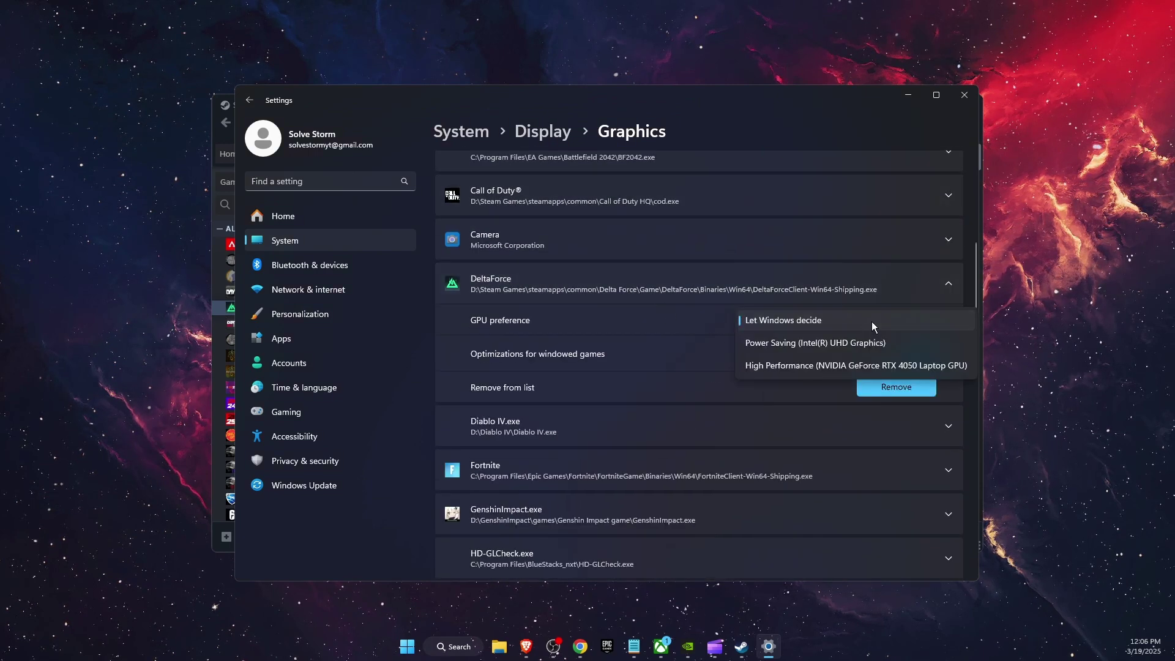
click(811, 366)
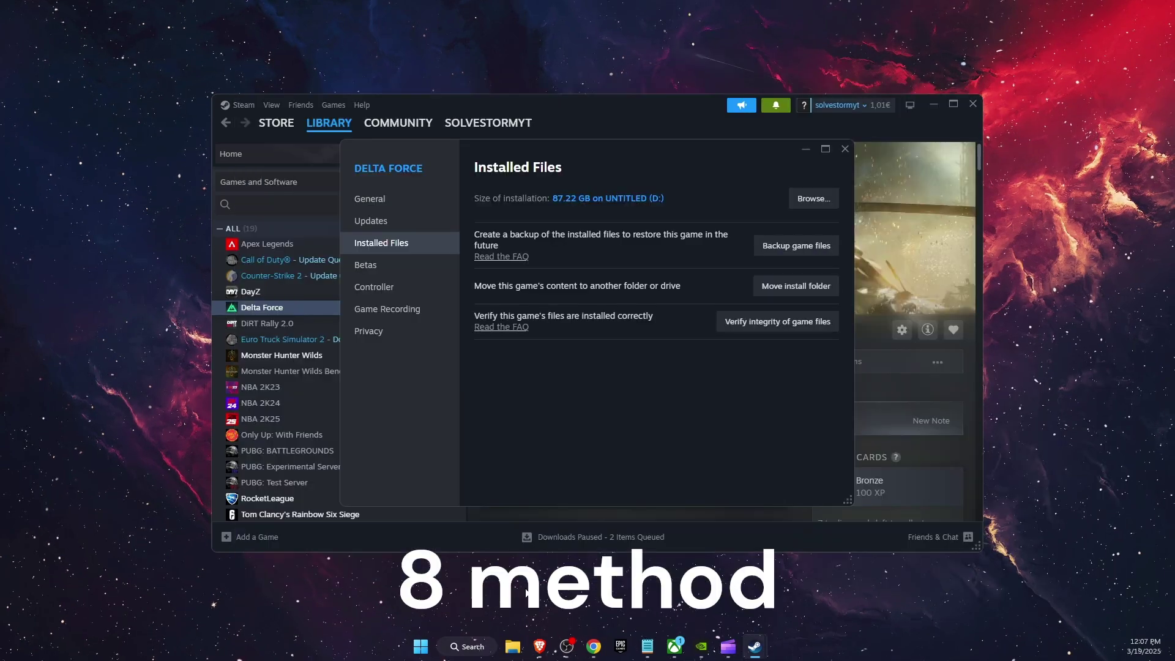
- Highlight 'C++' on the Visual C++ downloads page, then return to Steam's Delta Force properties
click(539, 646)
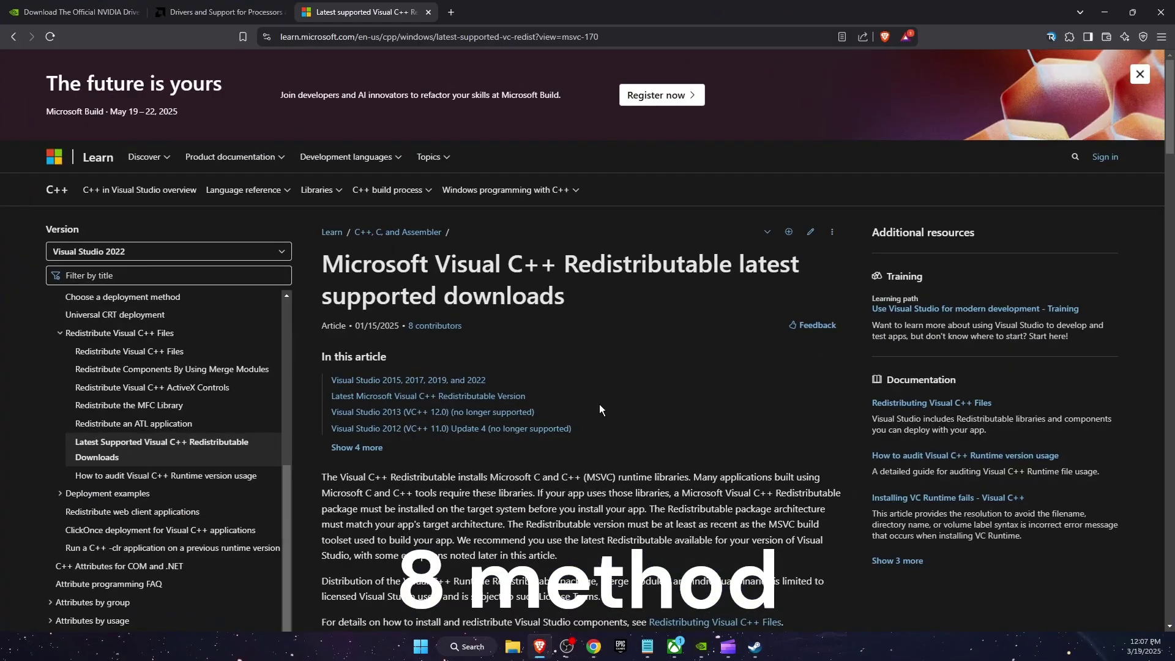
drag(491, 263, 564, 264)
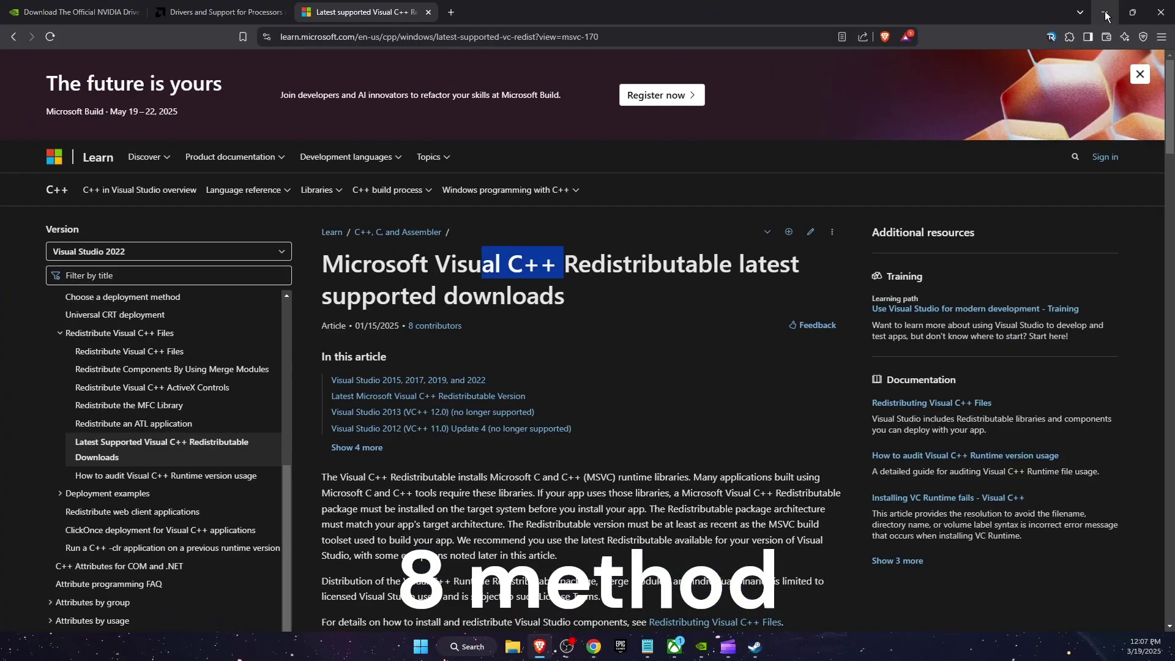
key(alt+Tab)
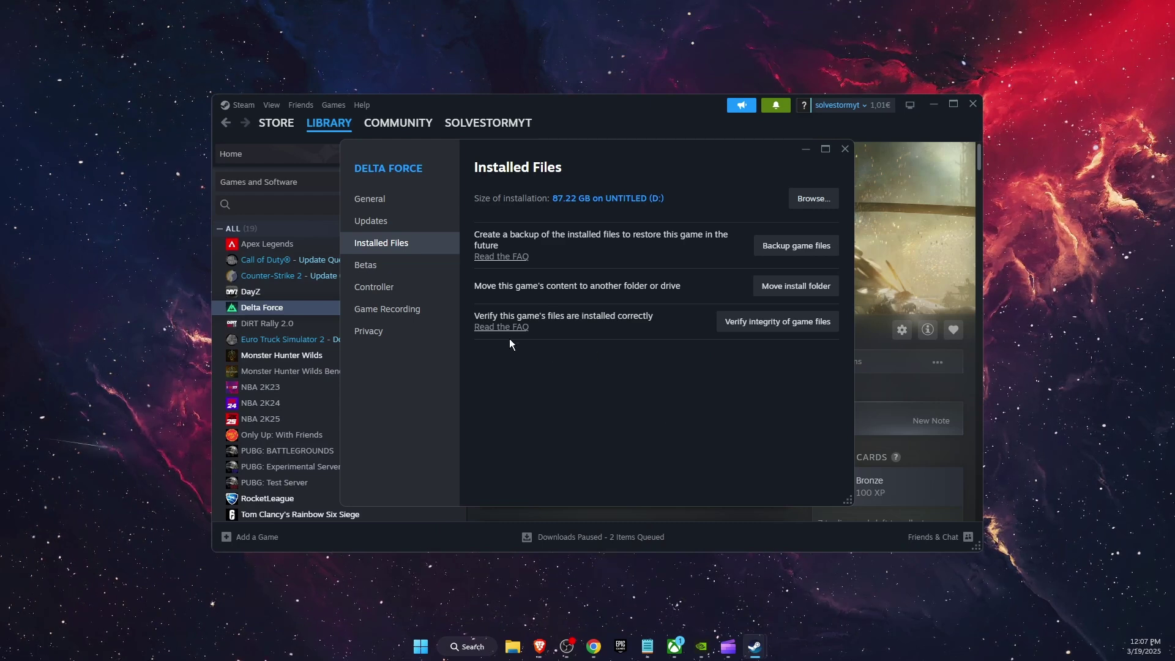
- Show Delta Force's General properties with empty launch options, then bring forward the steamapps\common folder
click(385, 204)
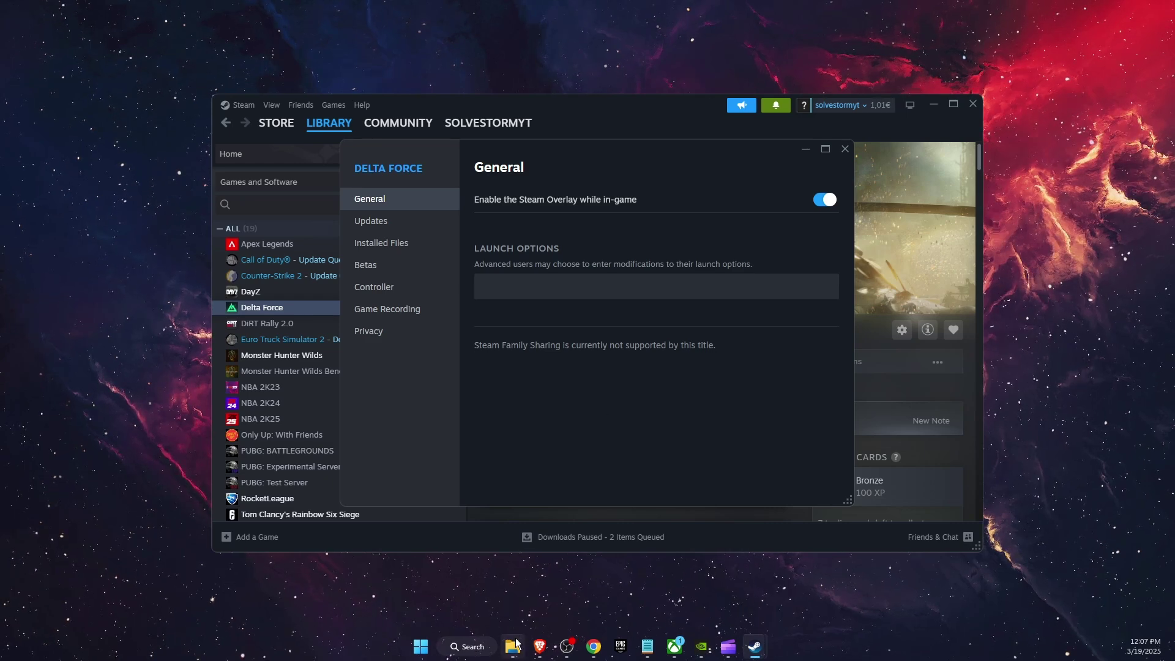
click(543, 579)
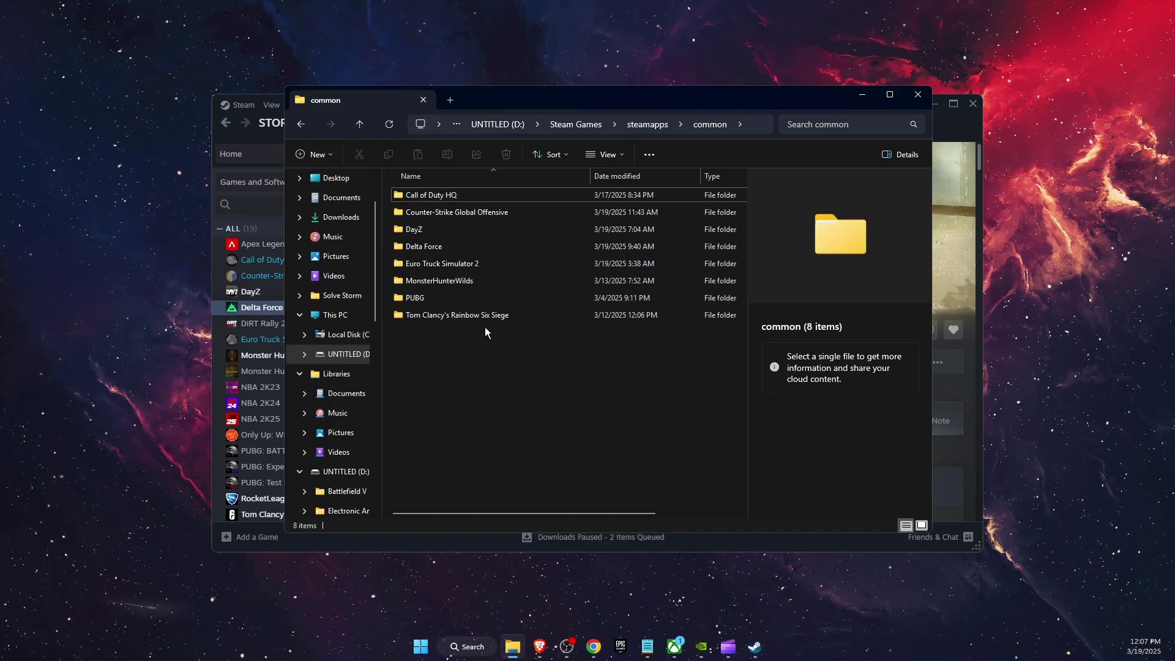
click(422, 281)
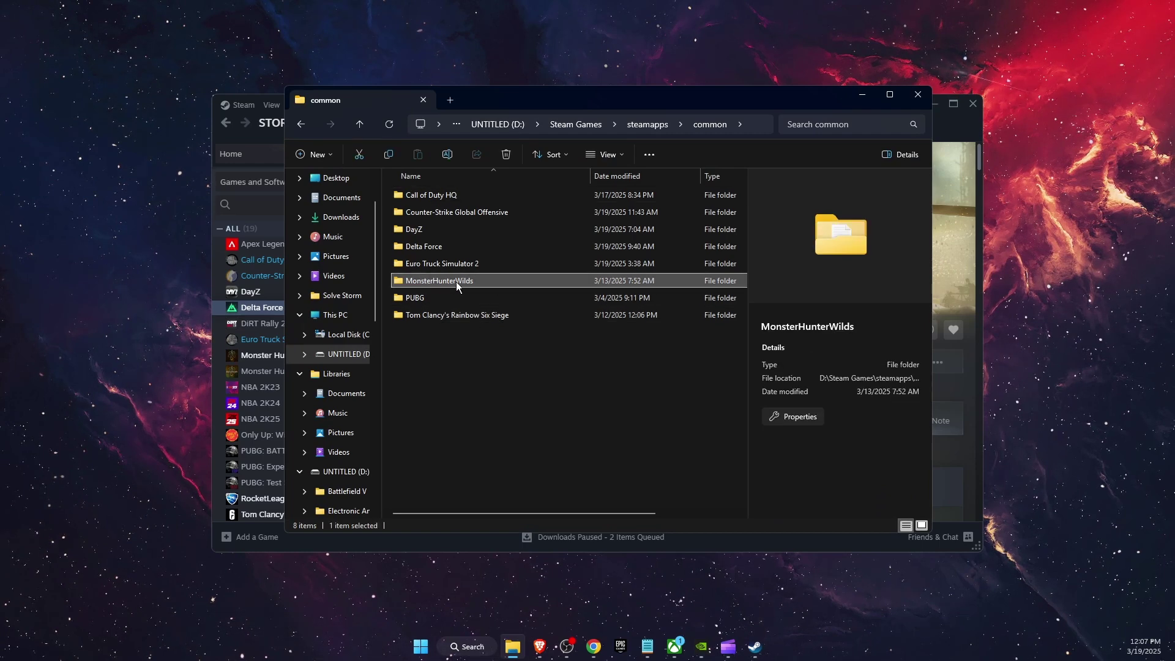
right_click(473, 281)
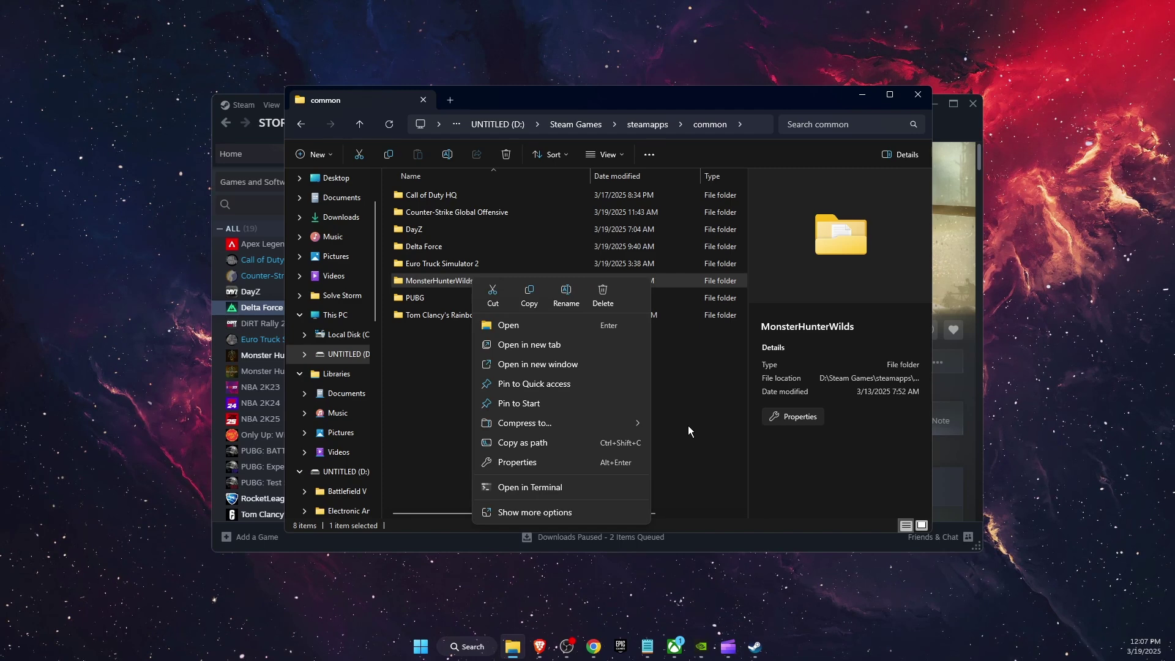
click(642, 458)
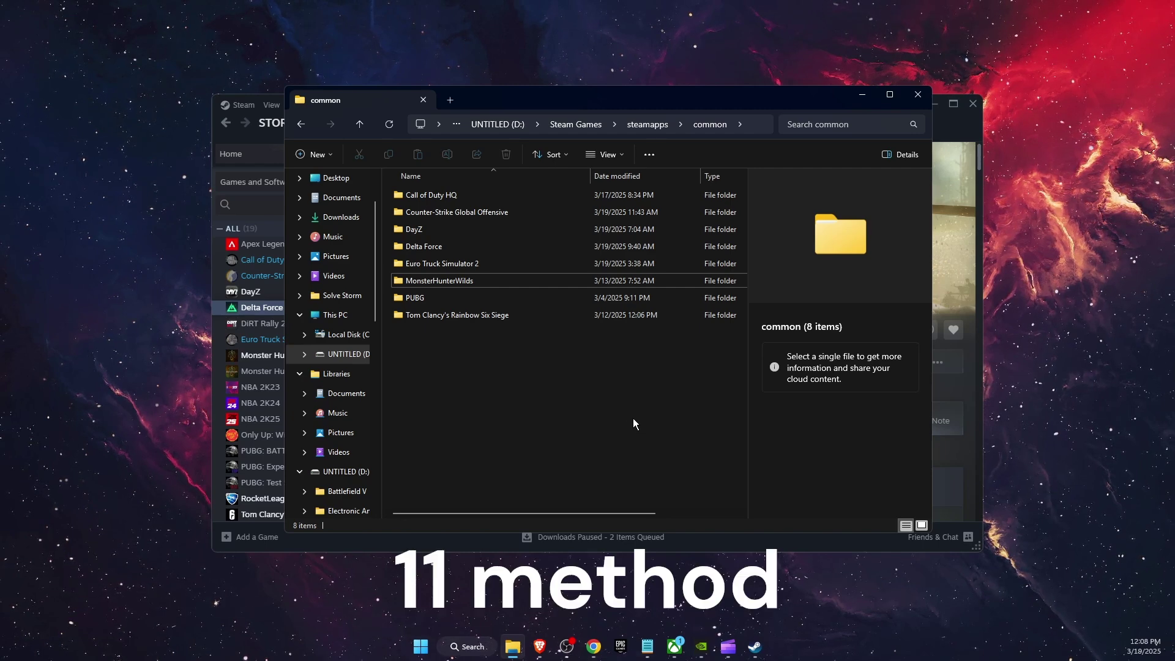
- Go to steamapps\shadercache\2507950 under Steam Games and select all four shader cache folders
click(585, 125)
double_click(457, 194)
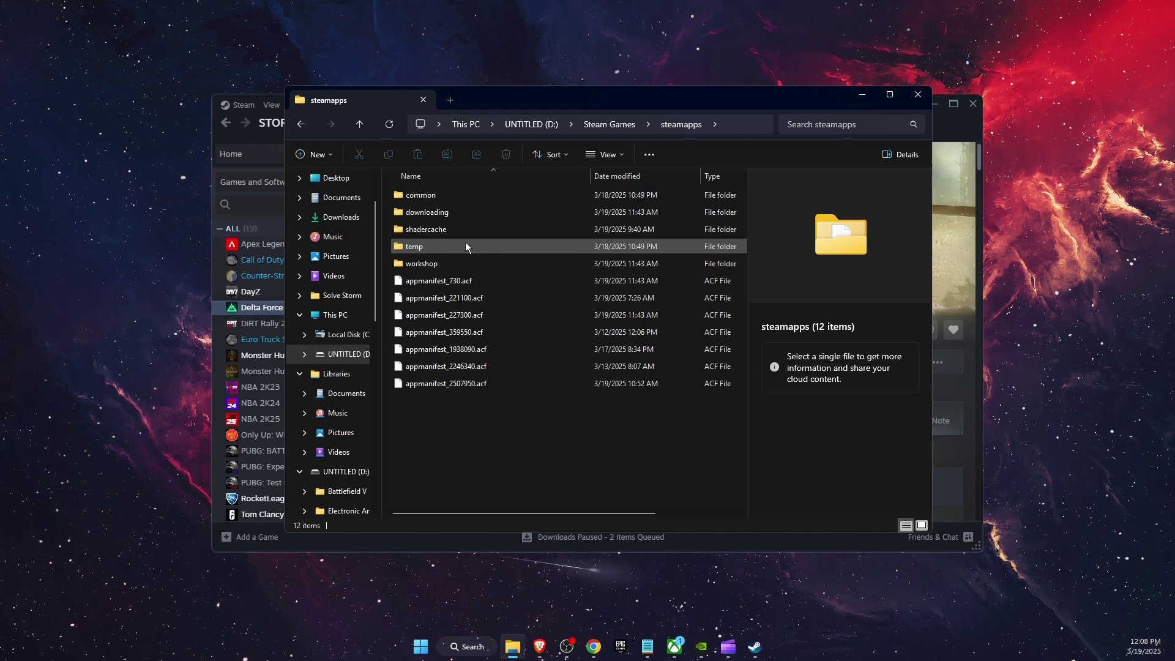
click(430, 230)
double_click(430, 230)
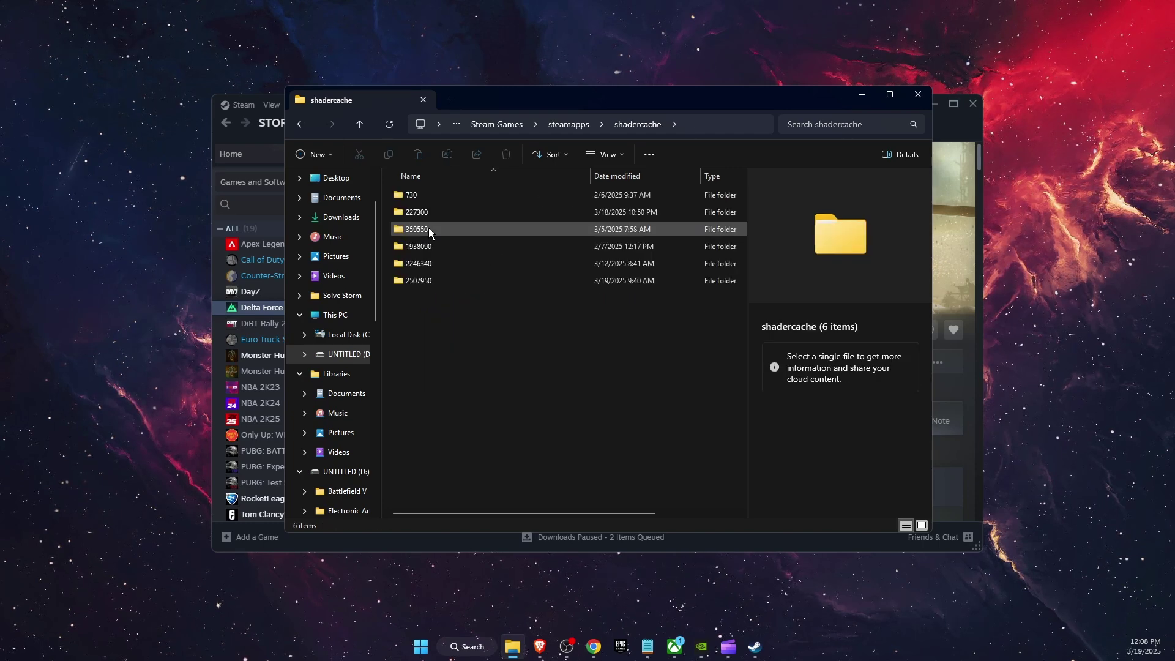
click(409, 281)
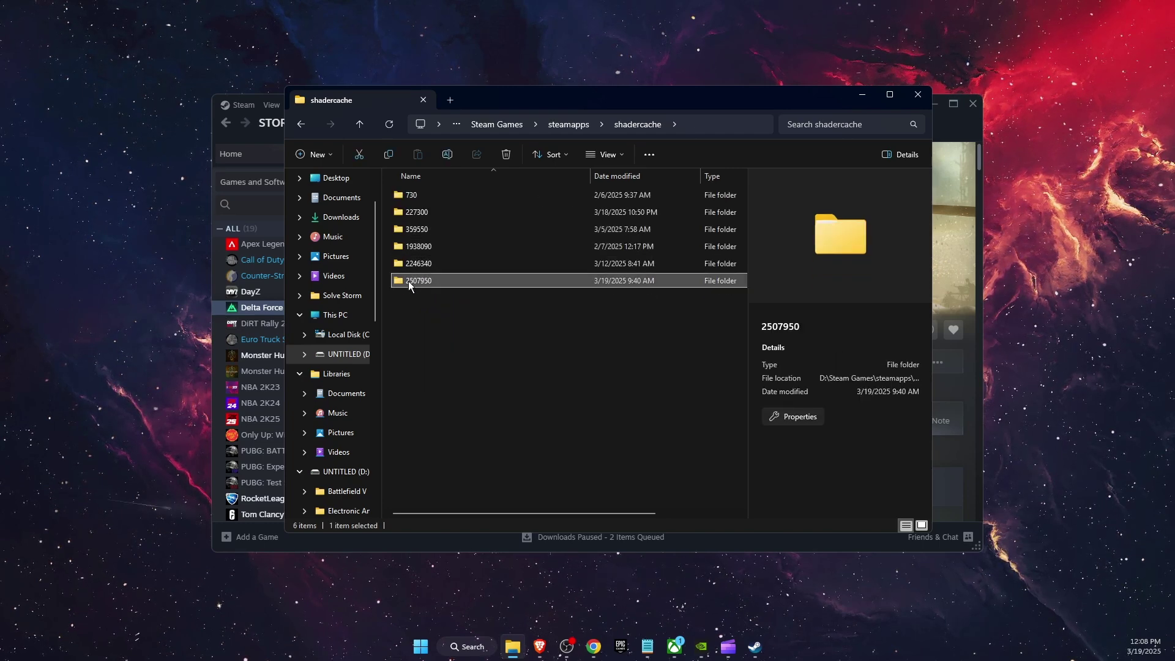
double_click(442, 284)
key(ctrl+a)
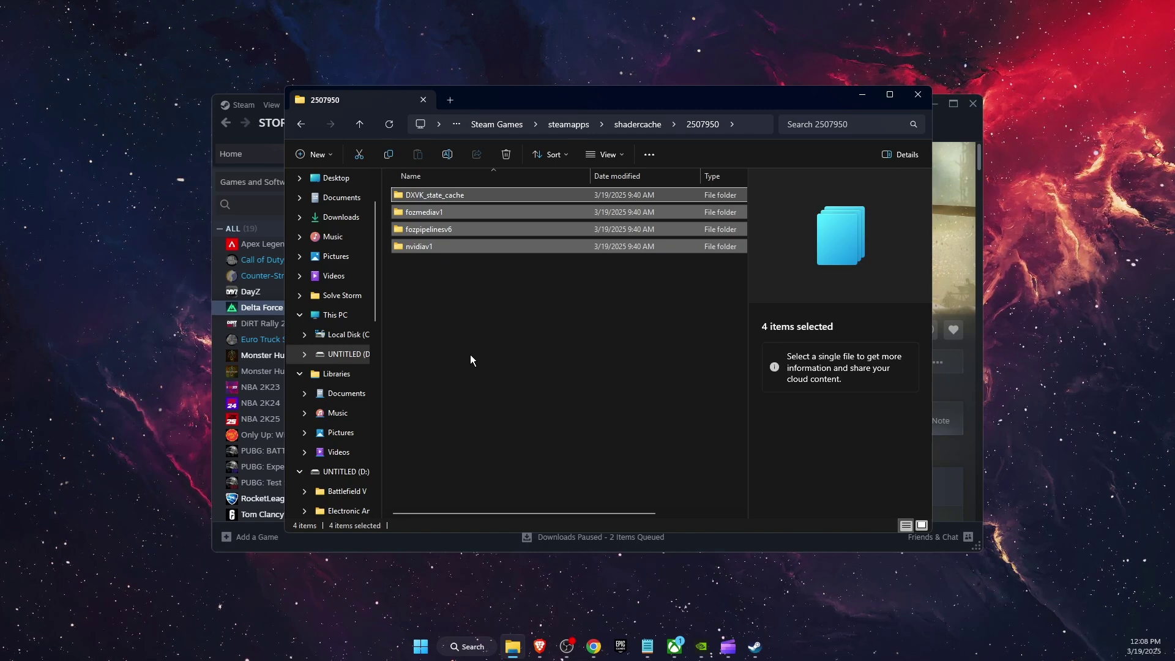
click(468, 647)
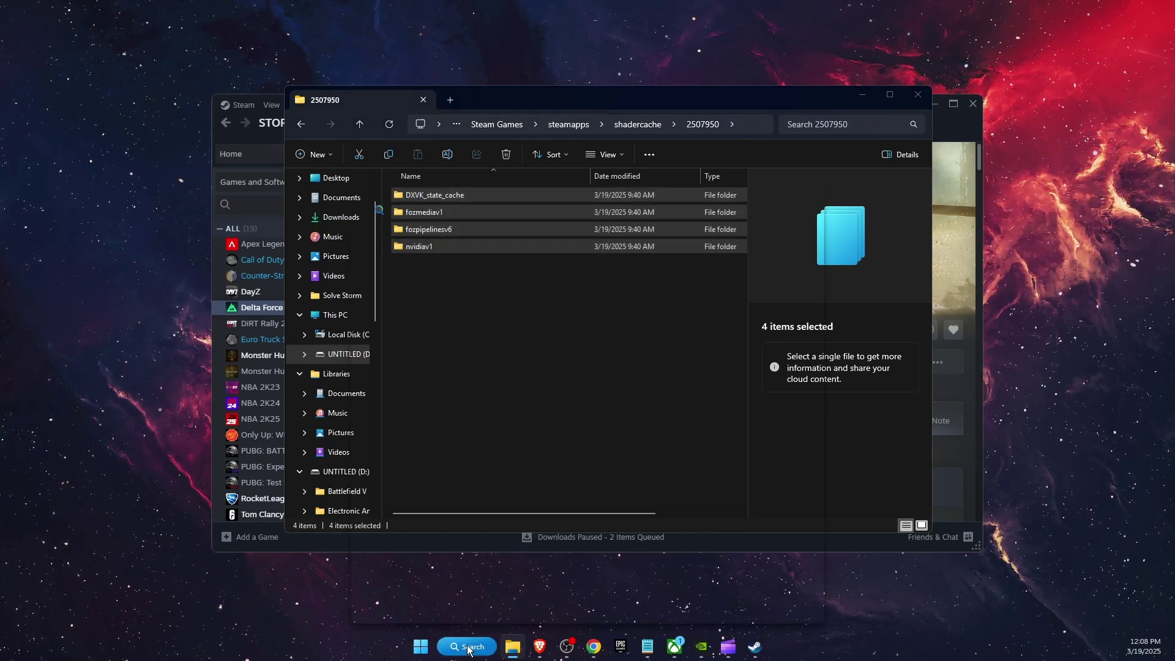
- Open Windows Features through Run with appwiz.cpl and tick Legacy Components
text(run)
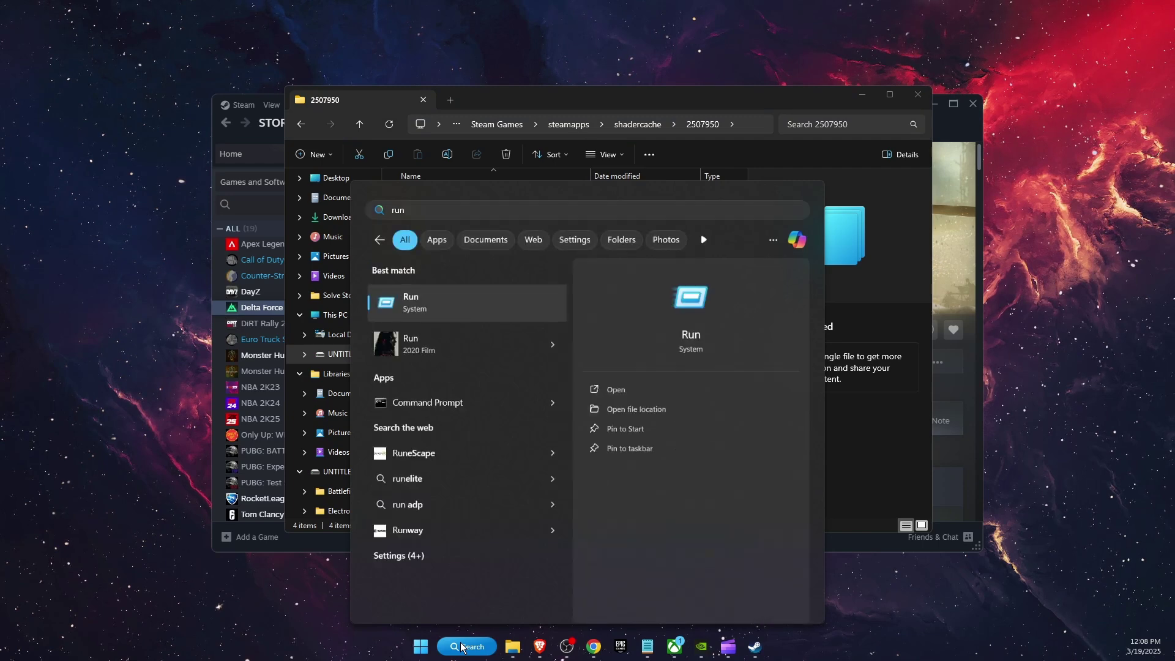
key(Return)
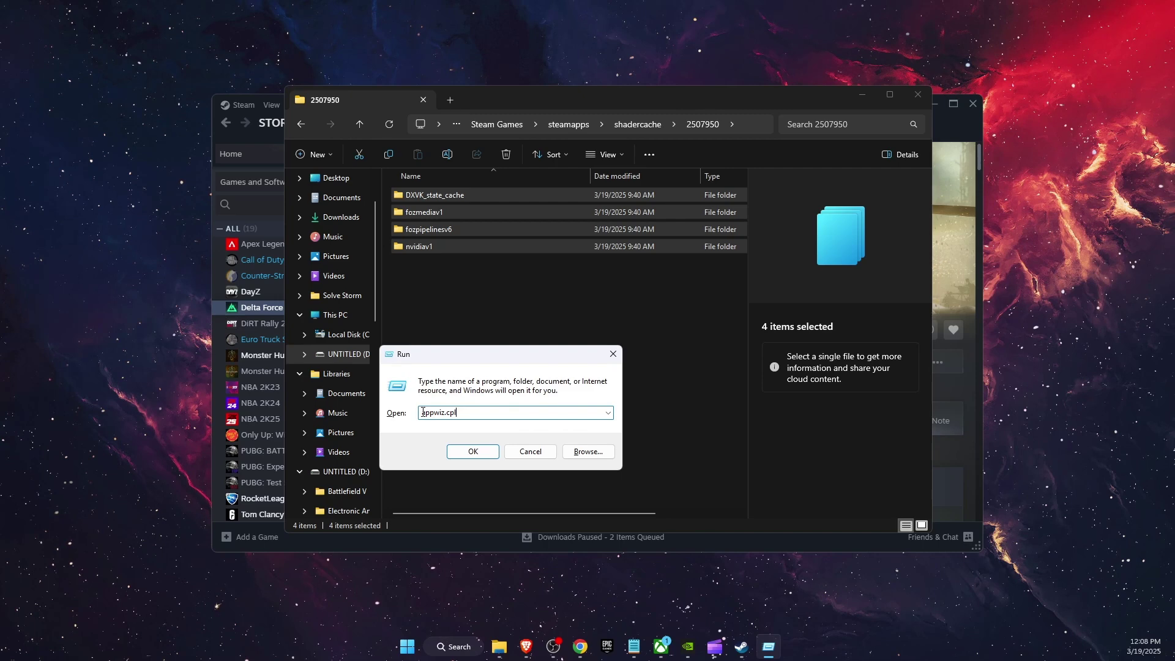
click(471, 451)
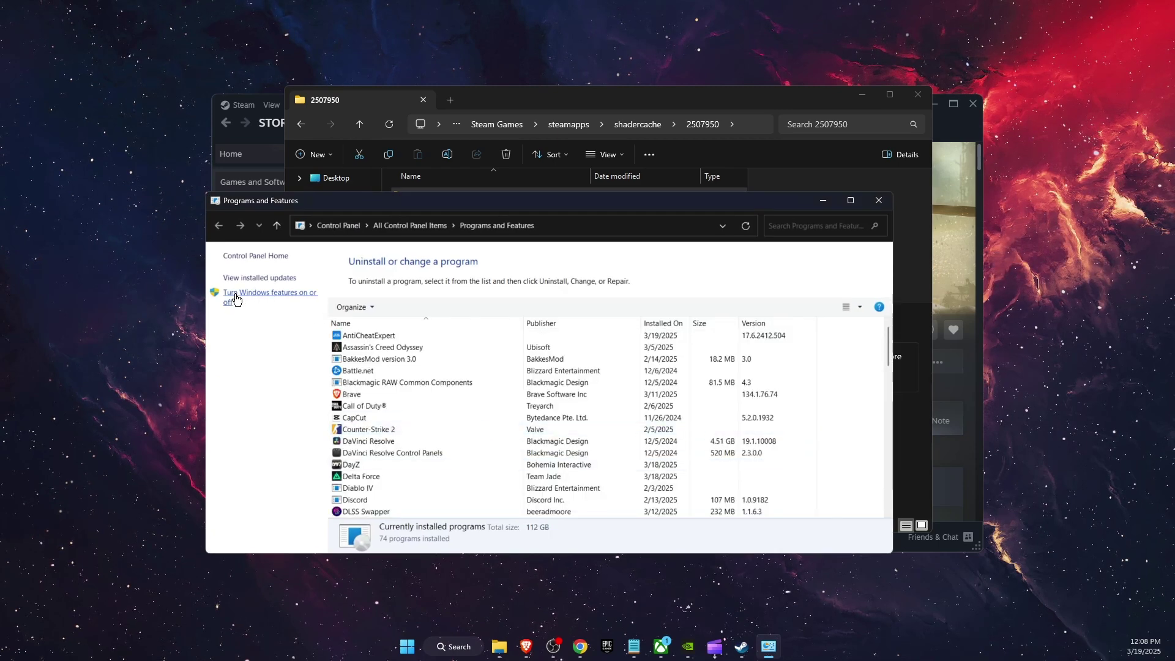
click(307, 298)
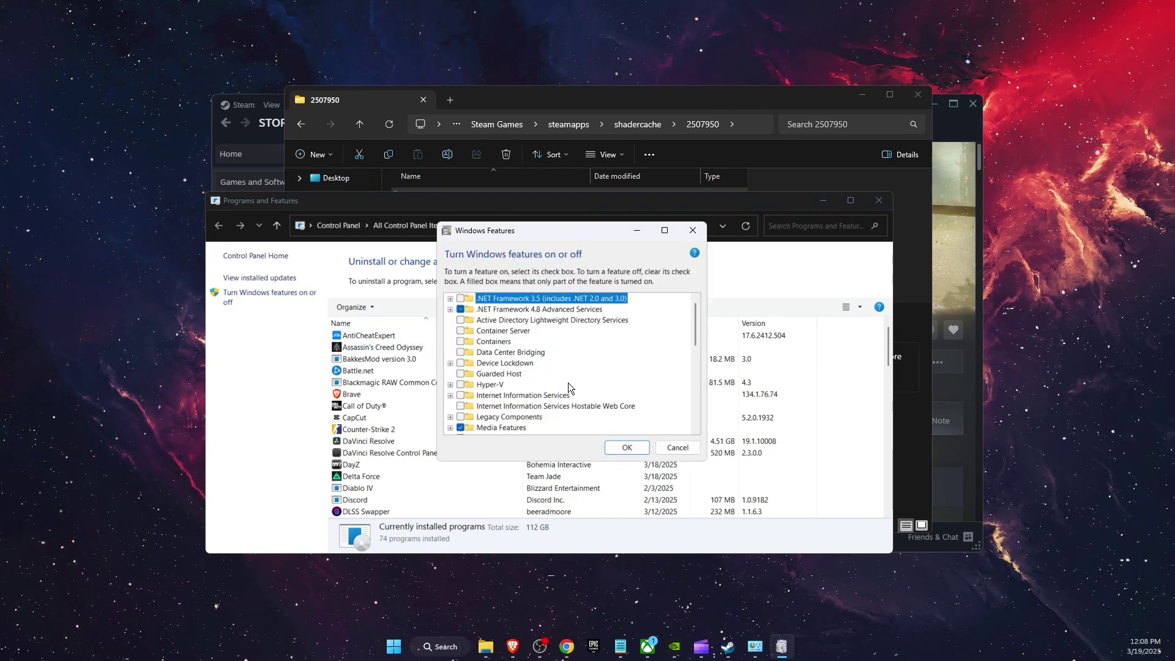
scroll(551, 368, down, 1)
click(476, 407)
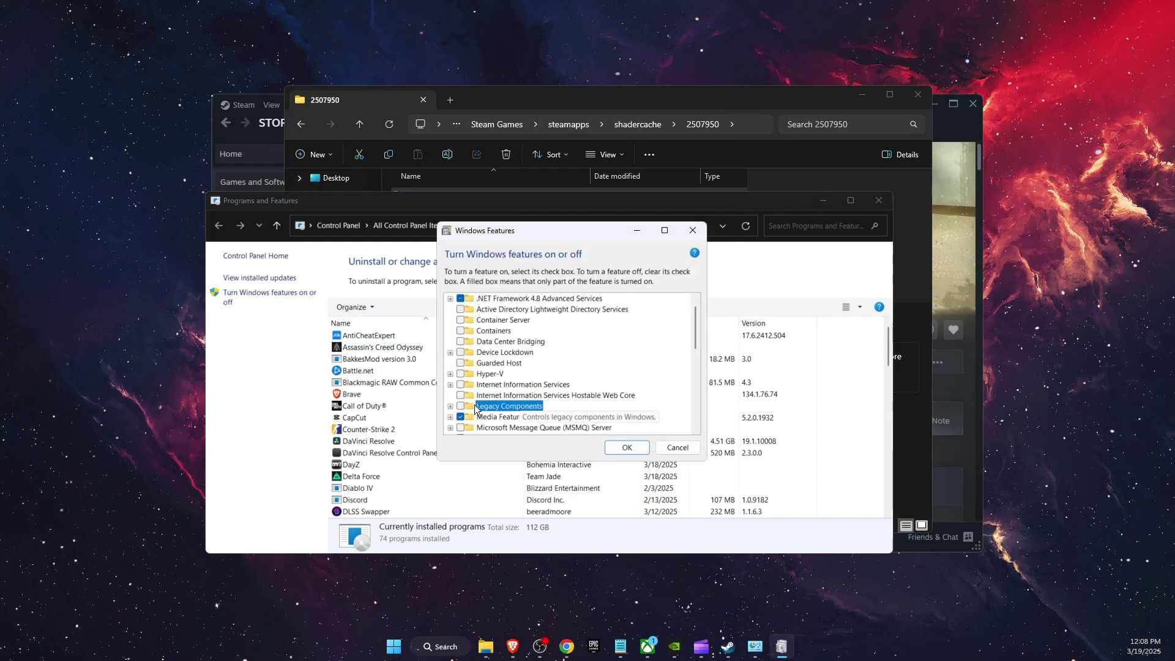
click(460, 415)
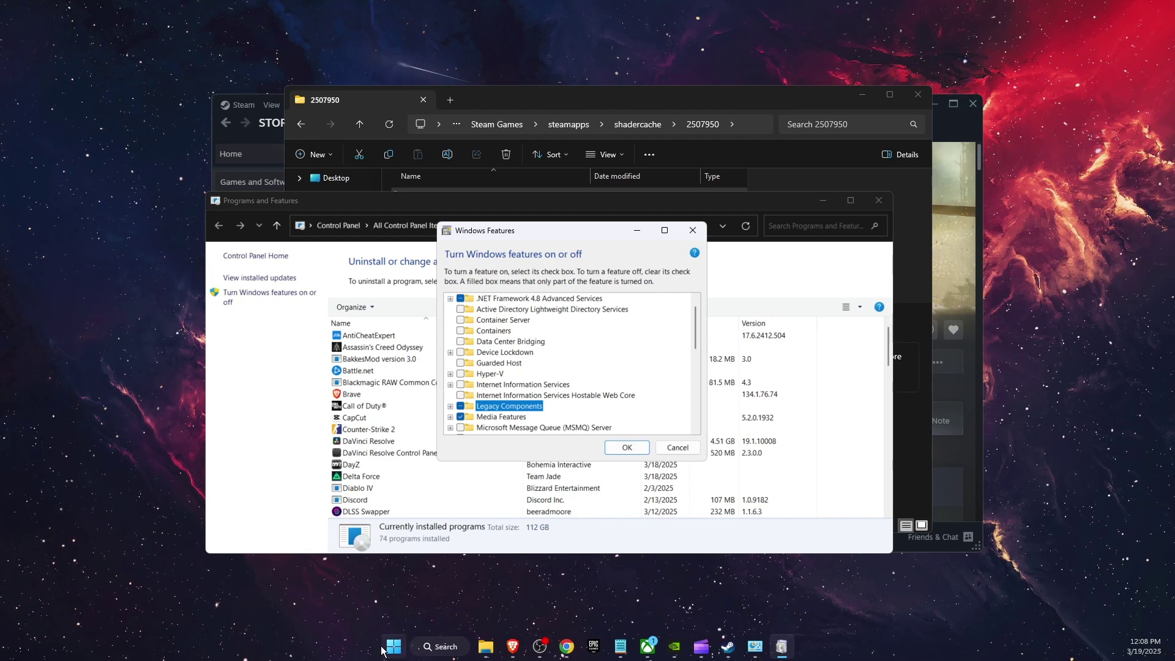
- Check the Start menu power options, then return to the open windows
key(super)
click(740, 606)
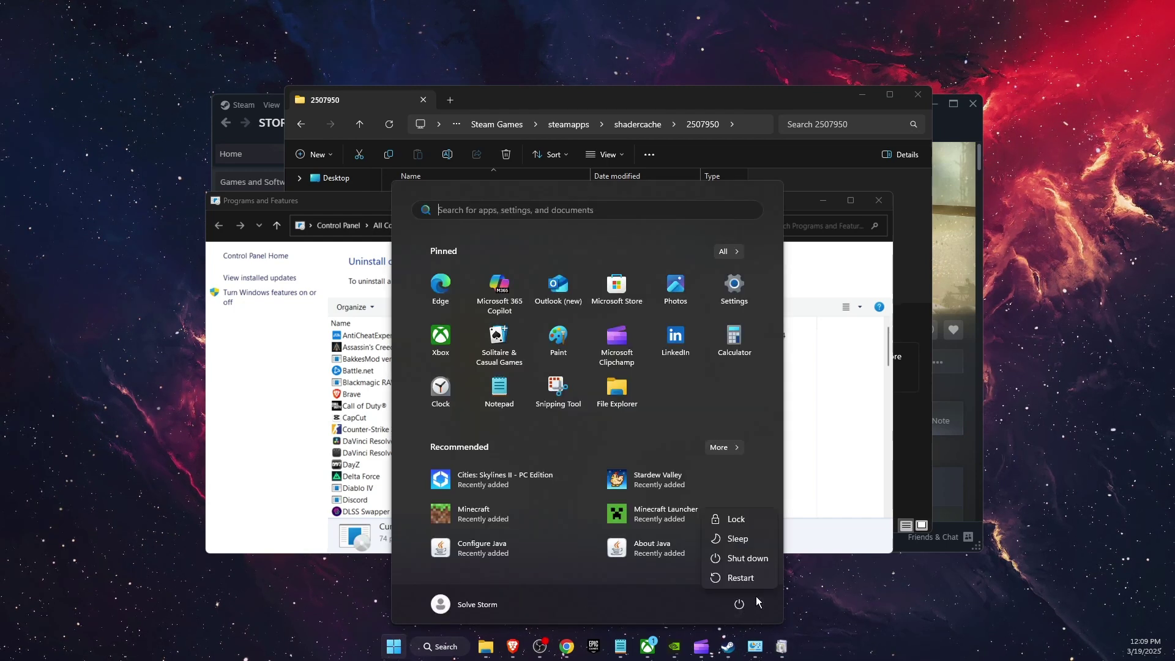
key(Escape)
click(876, 413)
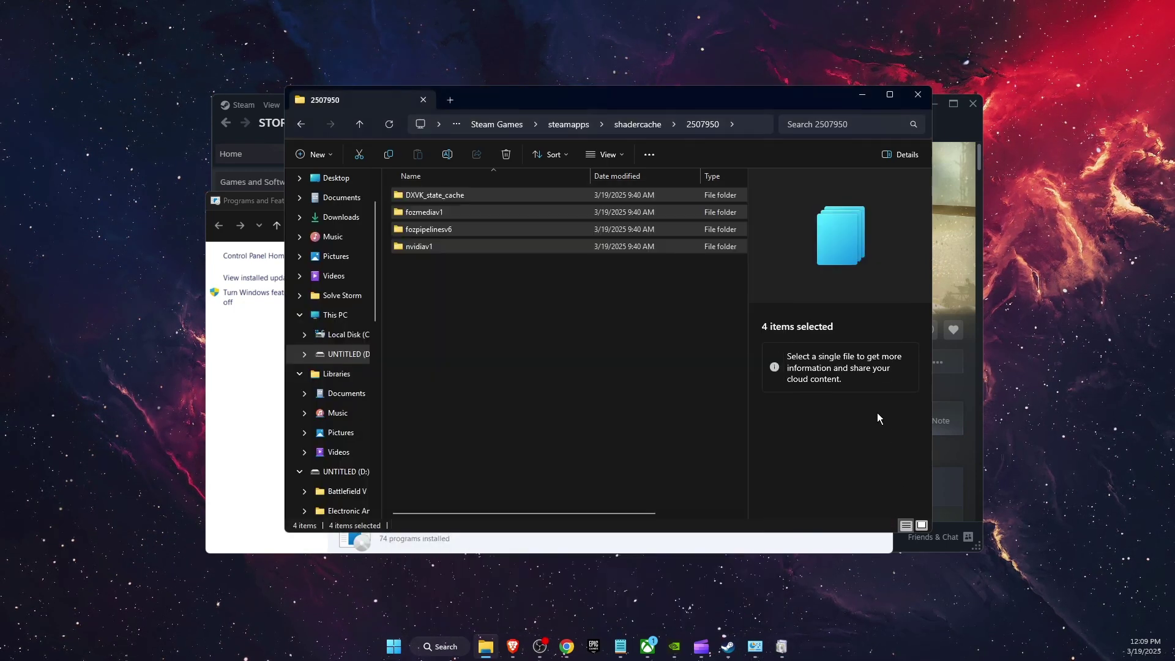
key(alt+Tab)
- Open Delta Force's Steam properties at the Installed Files page
click(955, 234)
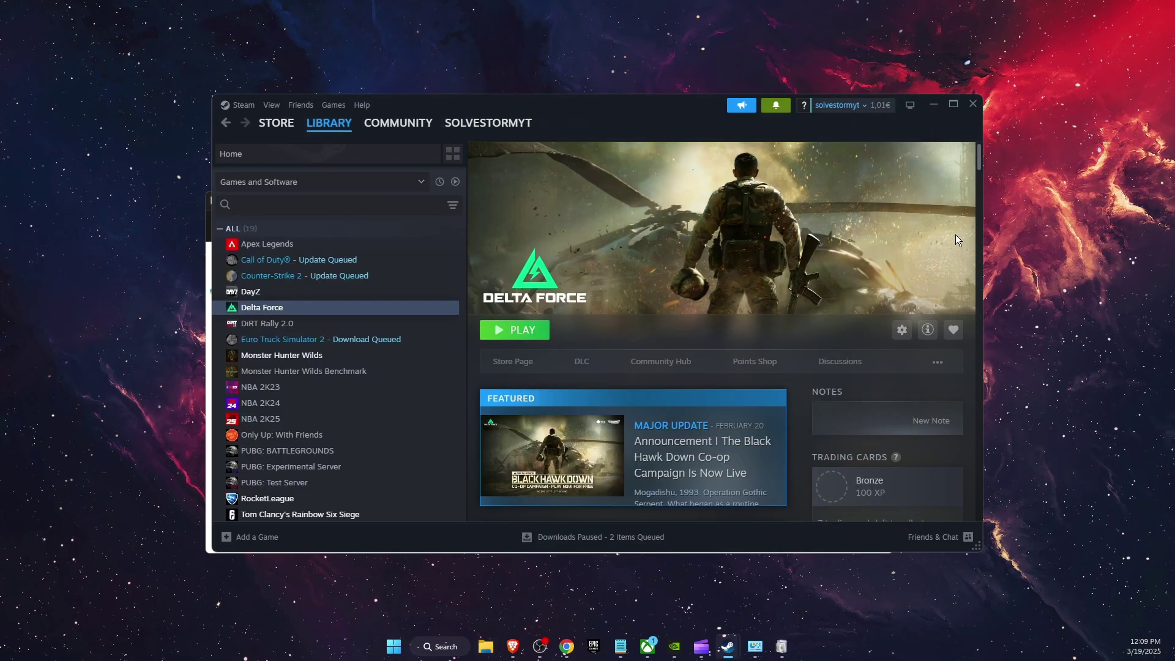
right_click(311, 307)
click(364, 398)
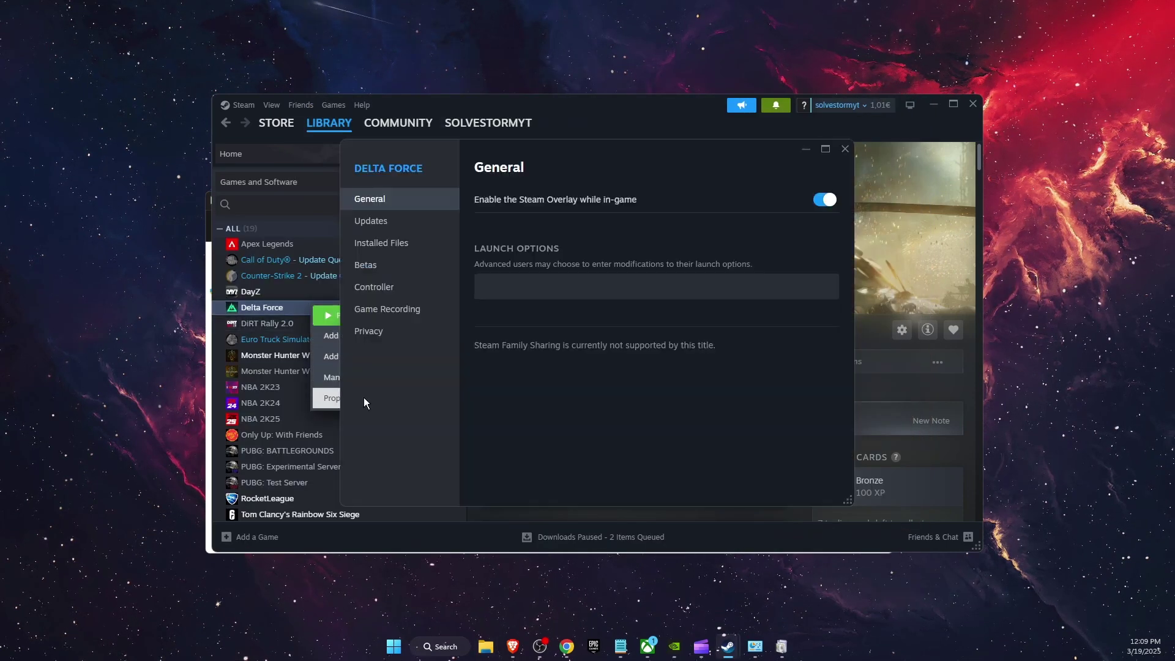
click(382, 243)
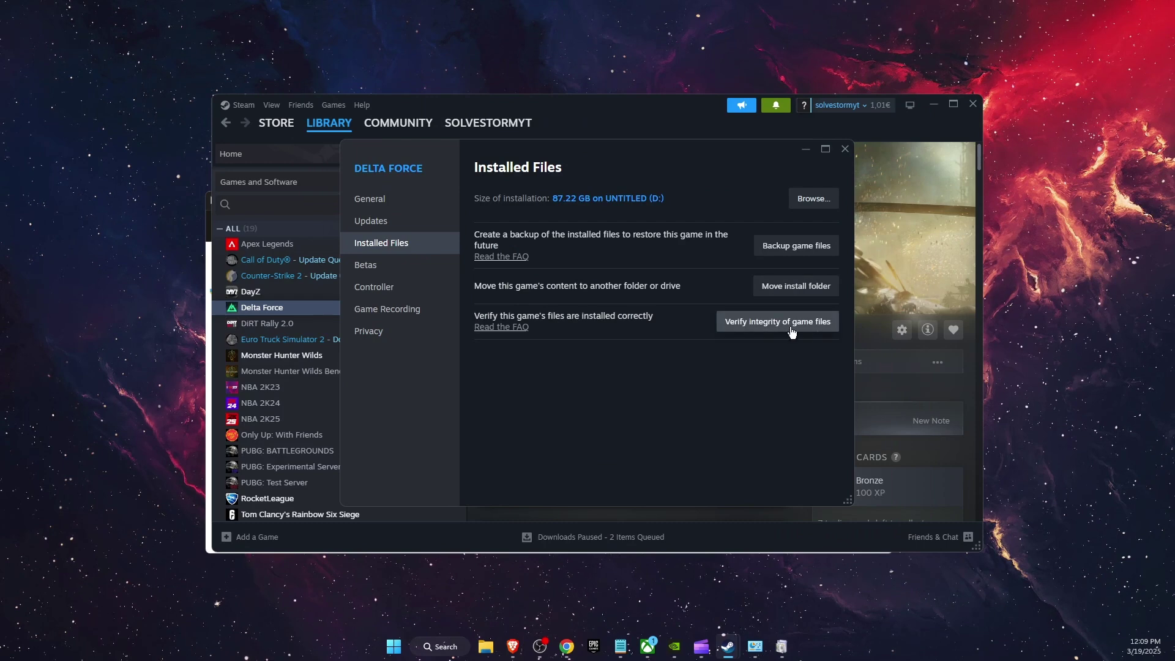